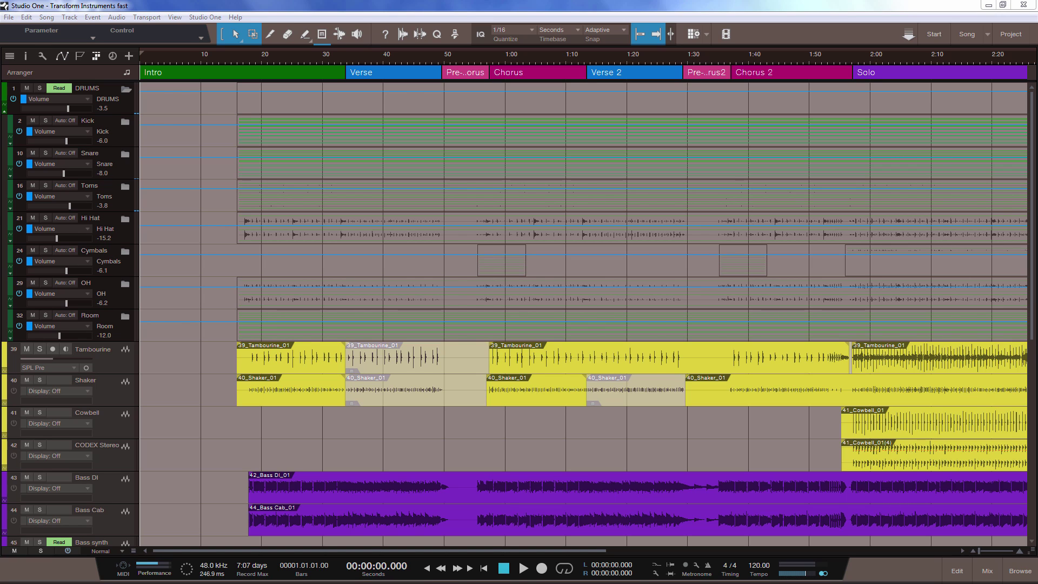
Inspect plugin CPU load in an enlarged Performance Monitor, then close it.
left_click(157, 566)
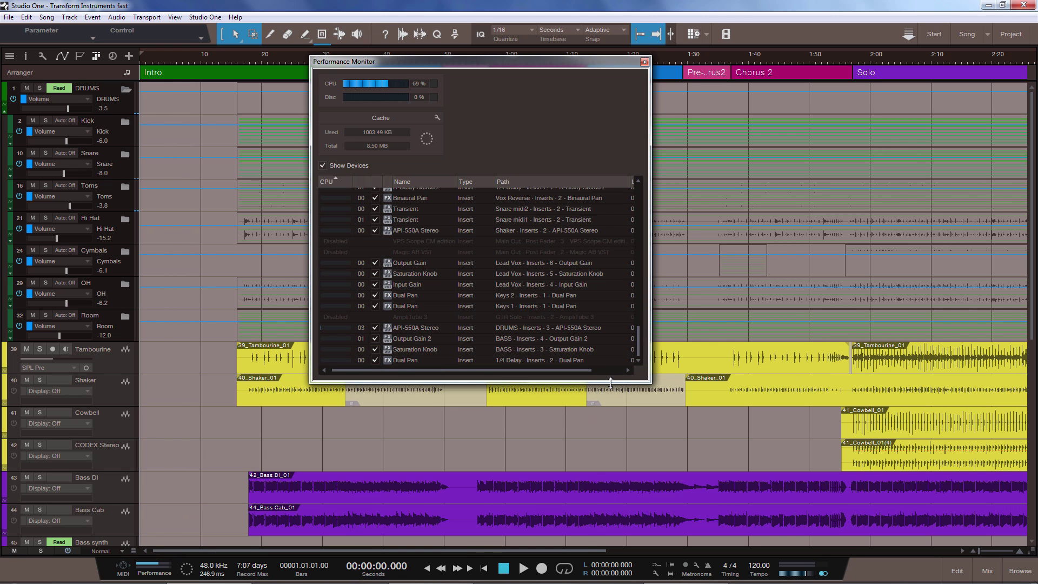
left_click_drag(611, 382, 612, 469)
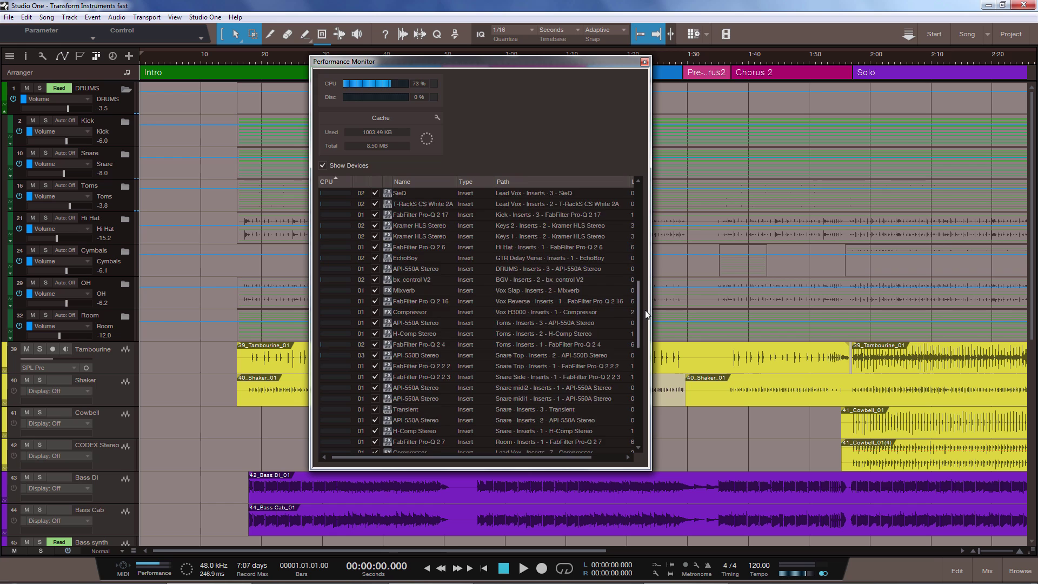
left_click_drag(639, 311, 637, 183)
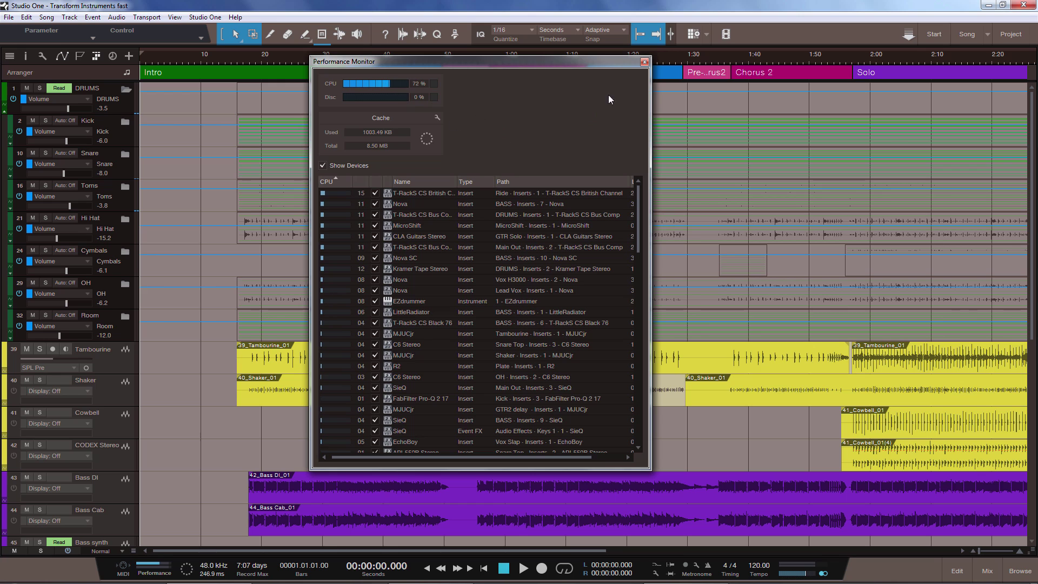
left_click(645, 62)
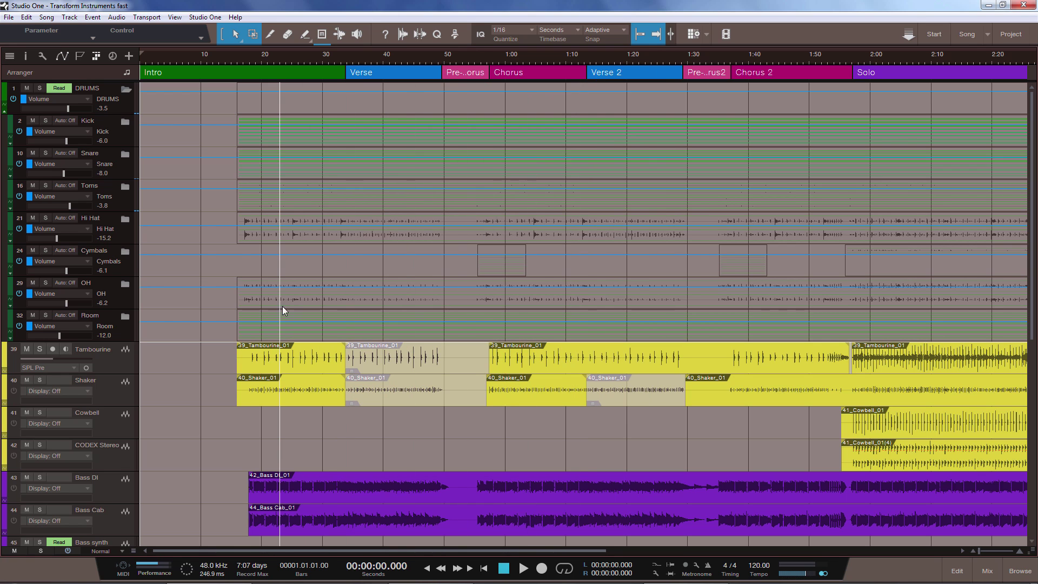
Expand the Snare folder, select Snaremidi1 and look at its EZdrummer instrument.
left_click(124, 155)
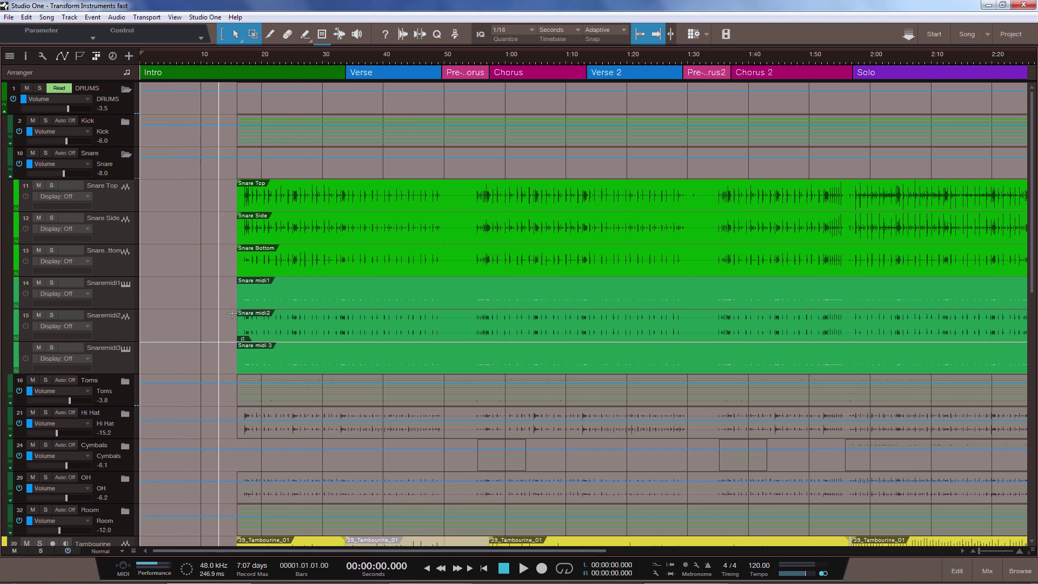
scroll(211, 290, "down", 1)
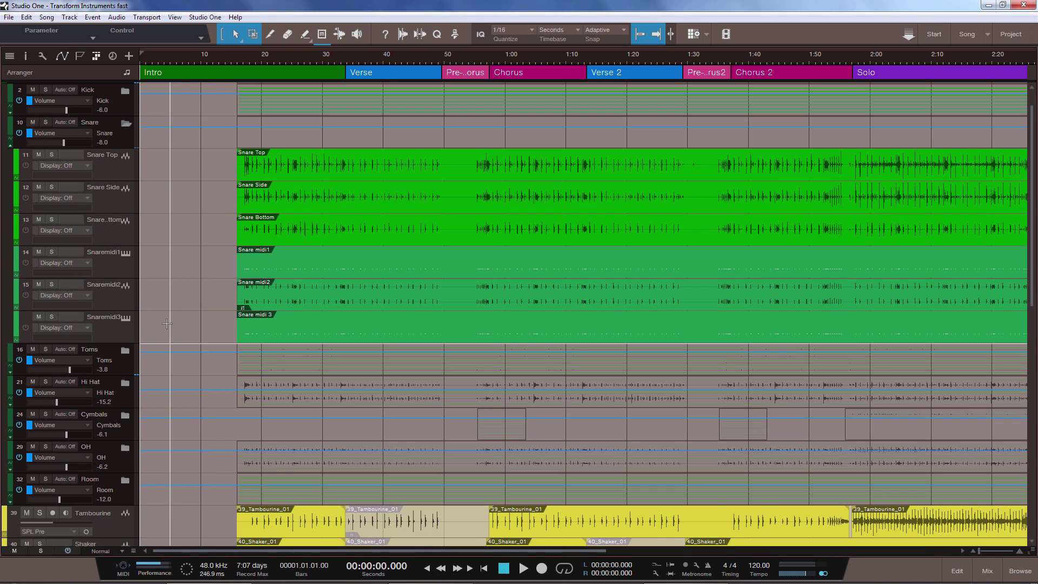
left_click(114, 270)
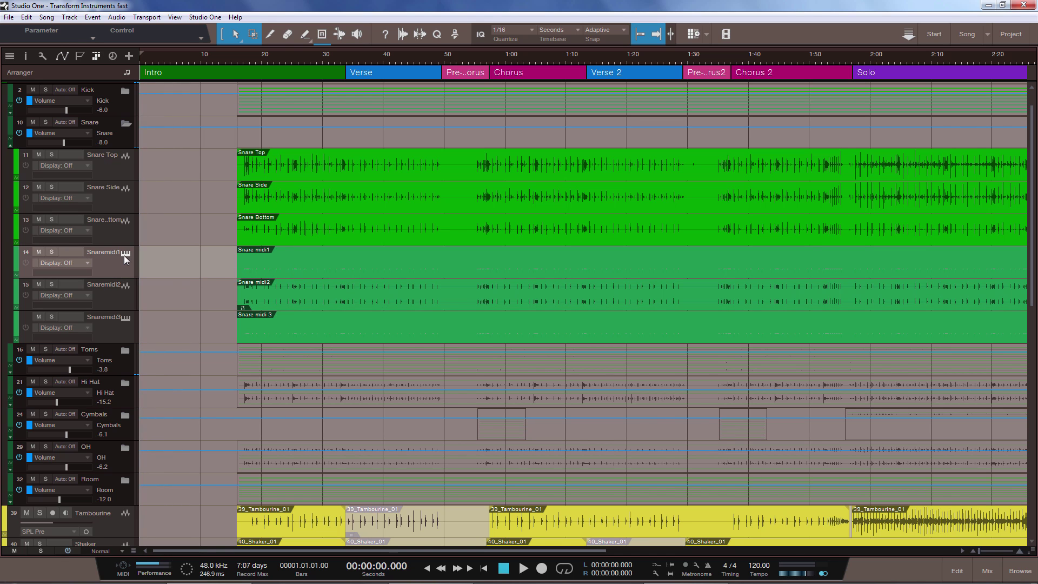
left_click(125, 254)
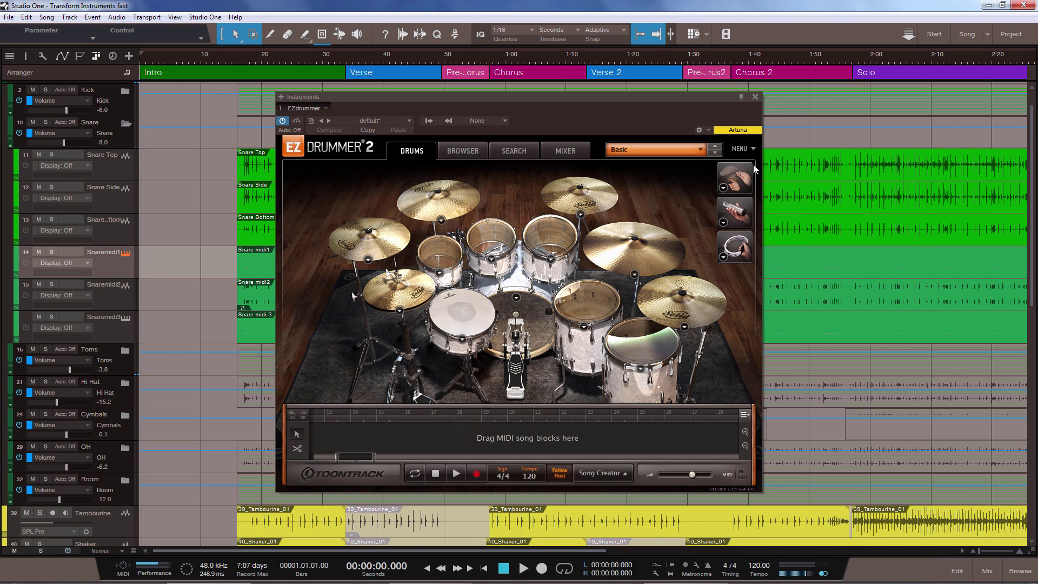
left_click(756, 97)
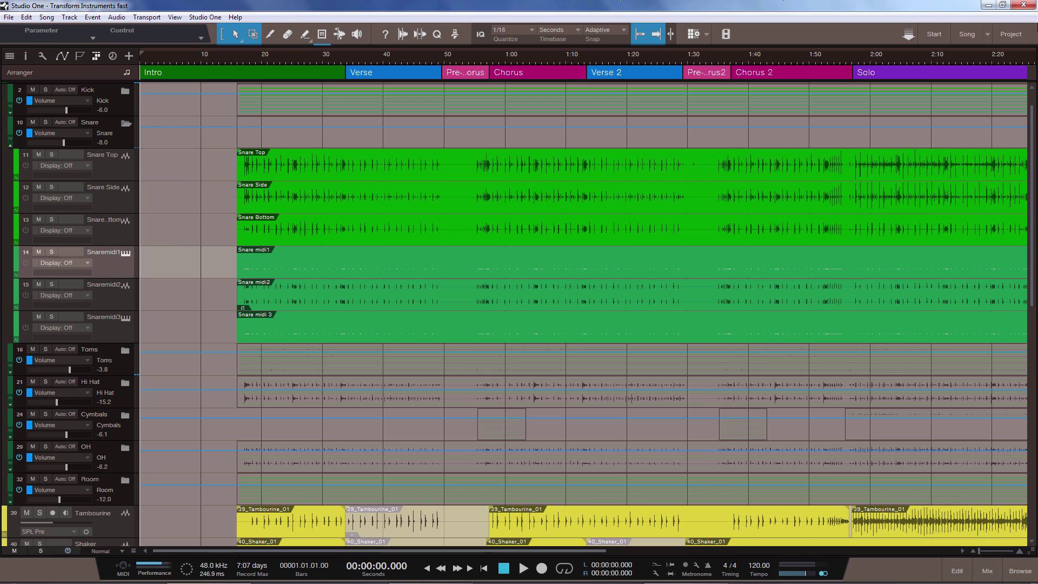
Switch to the Transform Instruments - Snare song and check the Snare track's EZdrummer.
left_click(987, 34)
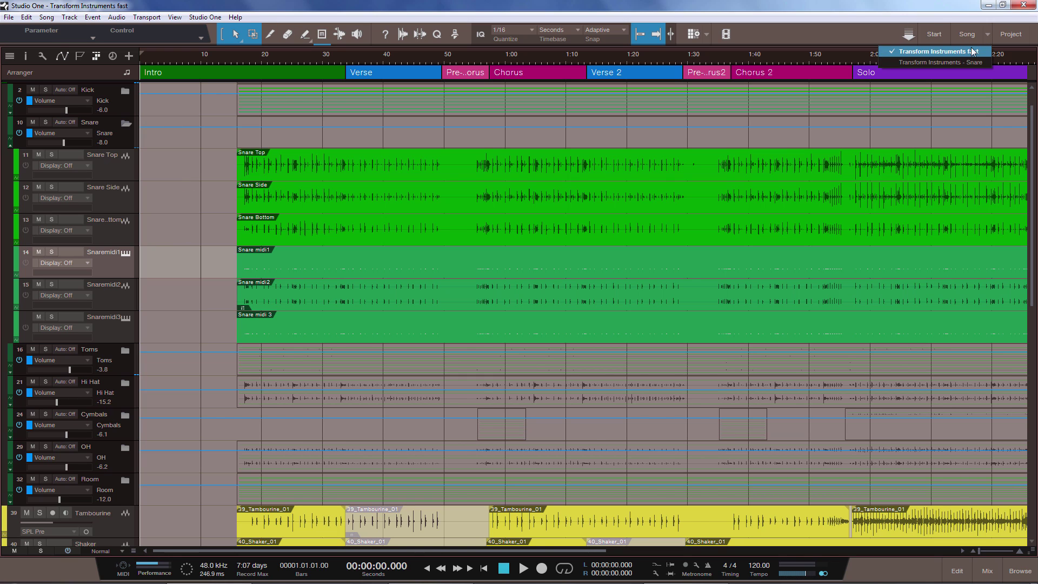
left_click(936, 64)
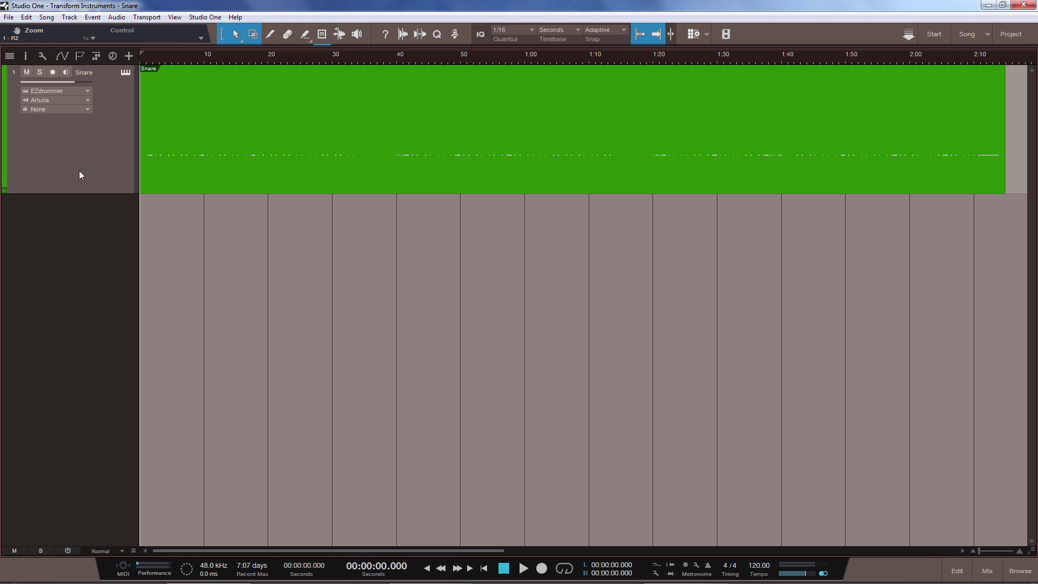
left_click(124, 73)
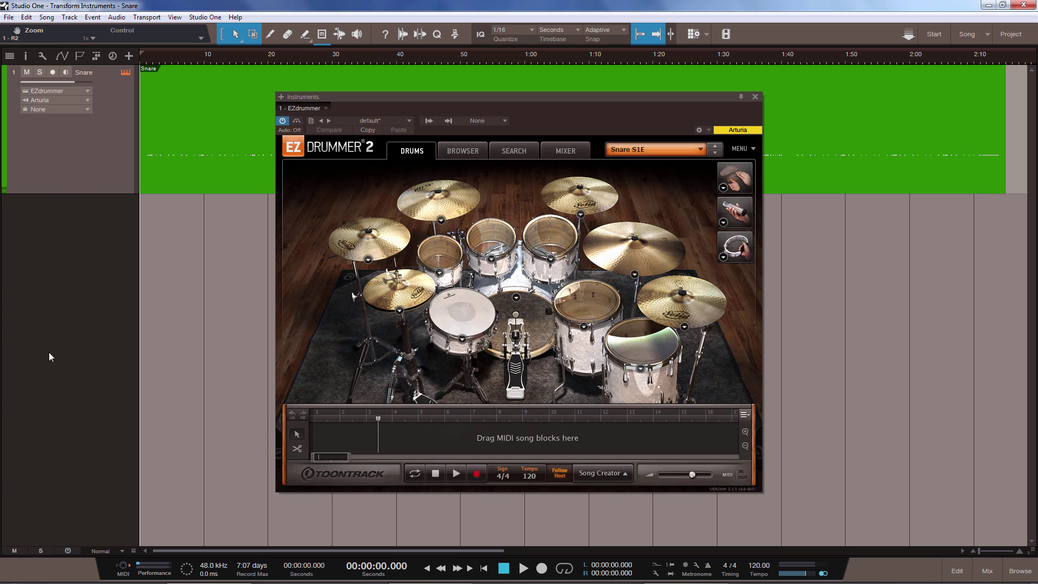
left_click(756, 98)
Transform the Snare track to audio, then return to the Transform Instruments fast song.
right_click(83, 150)
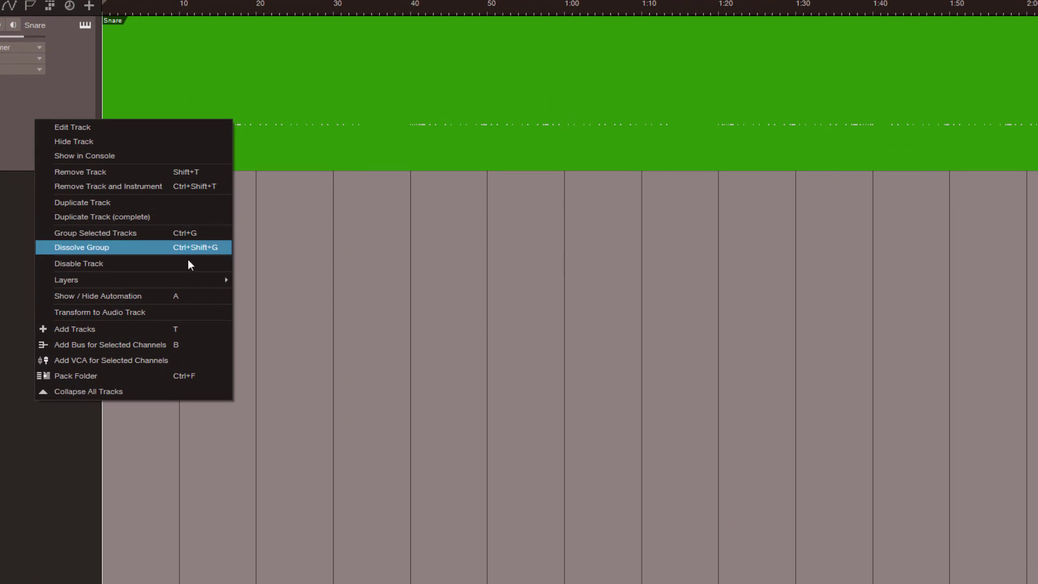
left_click(148, 313)
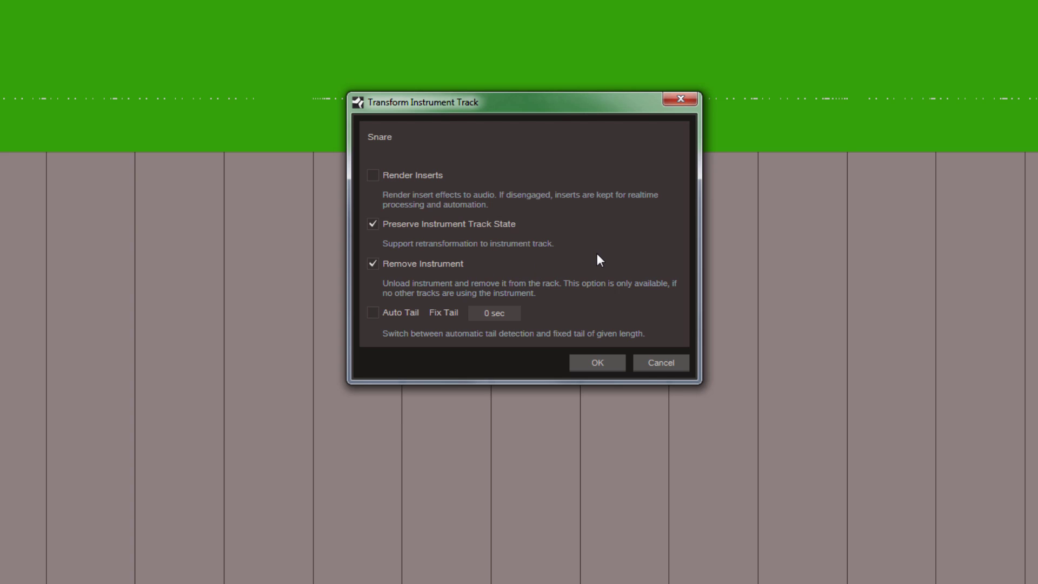
left_click(598, 360)
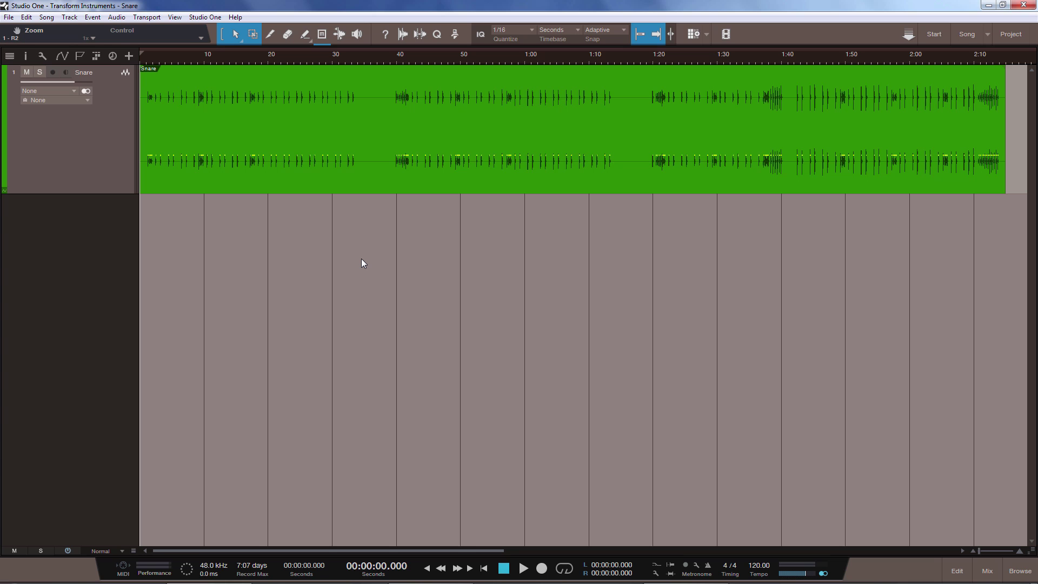
left_click(988, 35)
left_click(968, 60)
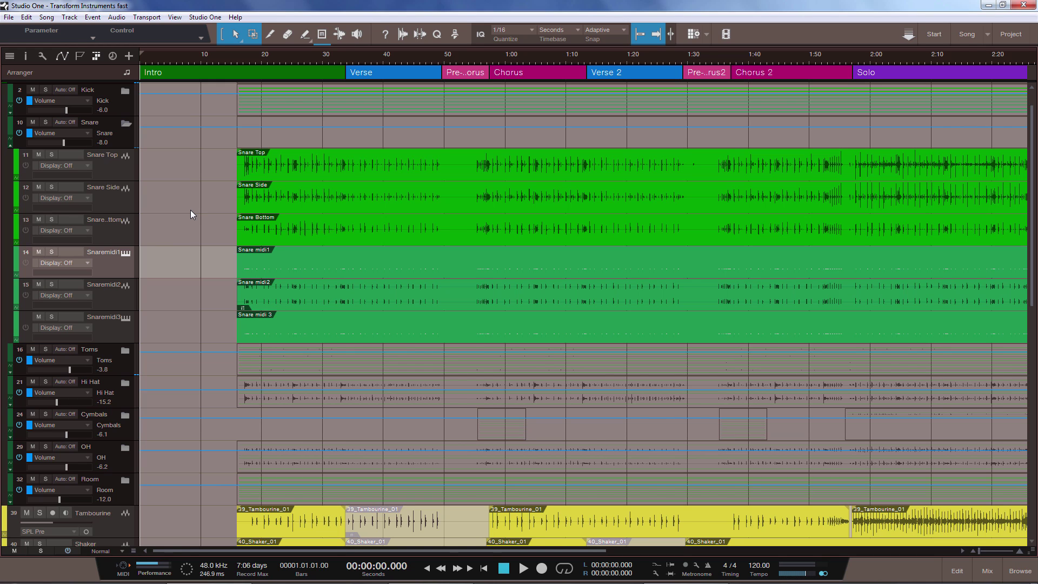
Start transforming Snaremidi1 to audio, cancel the slow render, and rerun it via the Ctrl+T macro.
right_click(105, 266)
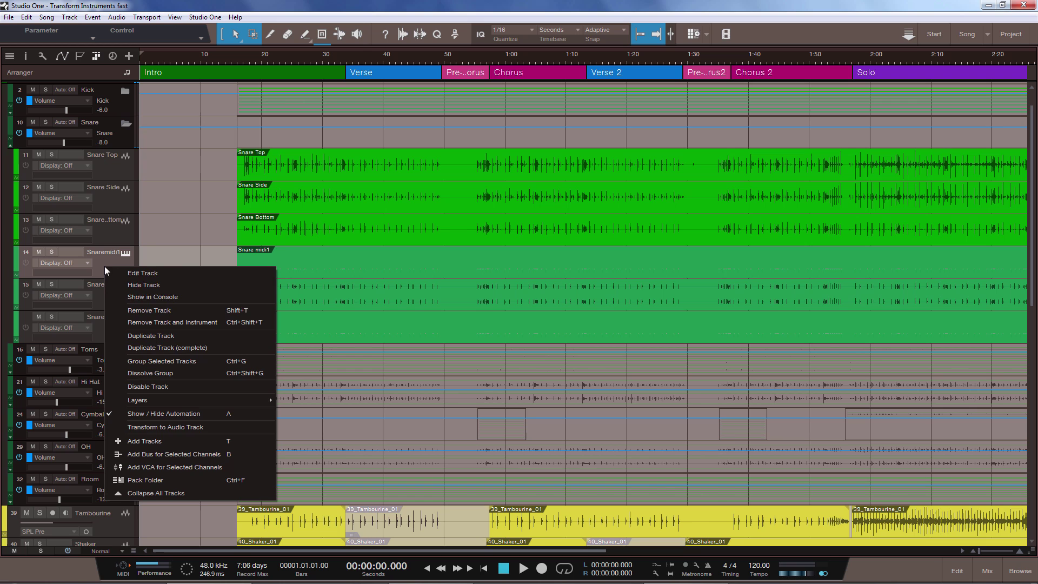
left_click(196, 429)
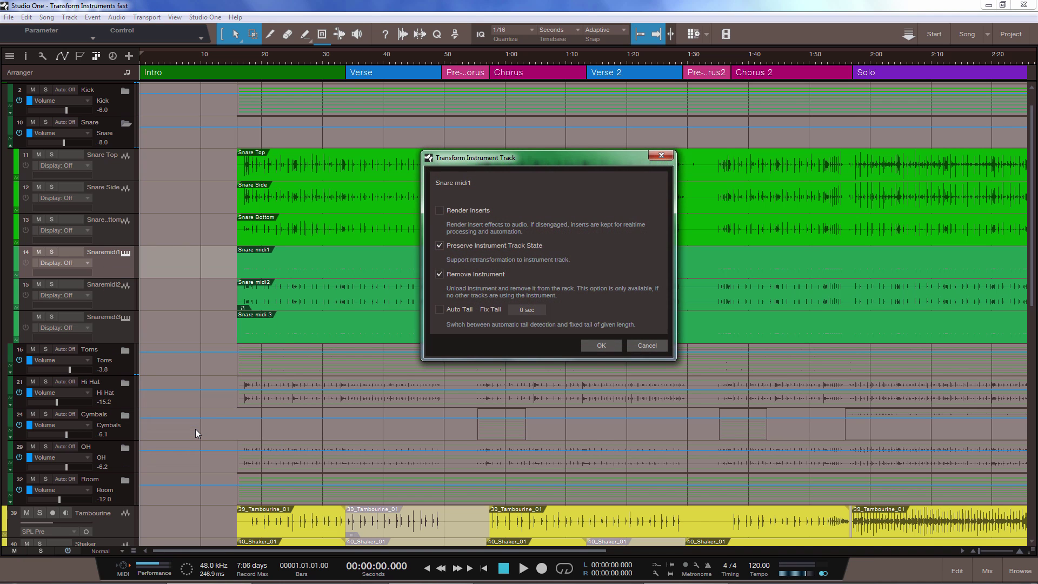
left_click(602, 345)
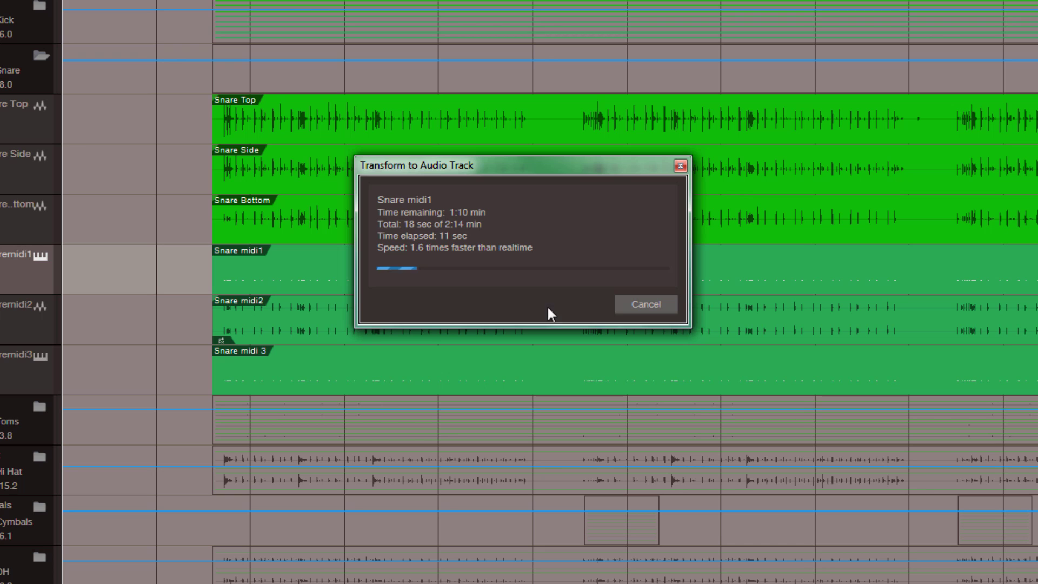
left_click(633, 307)
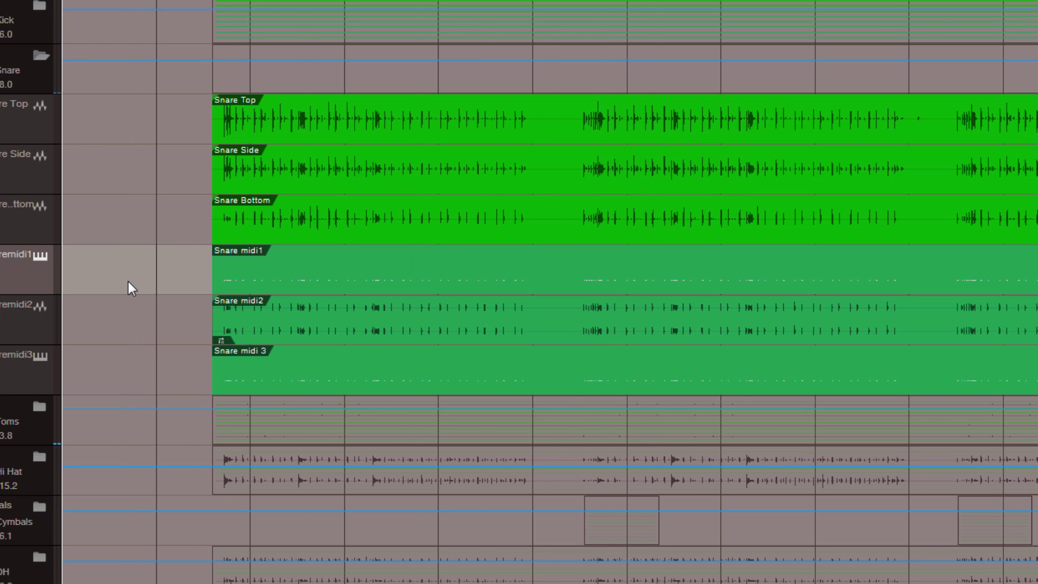
key("ctrl+t")
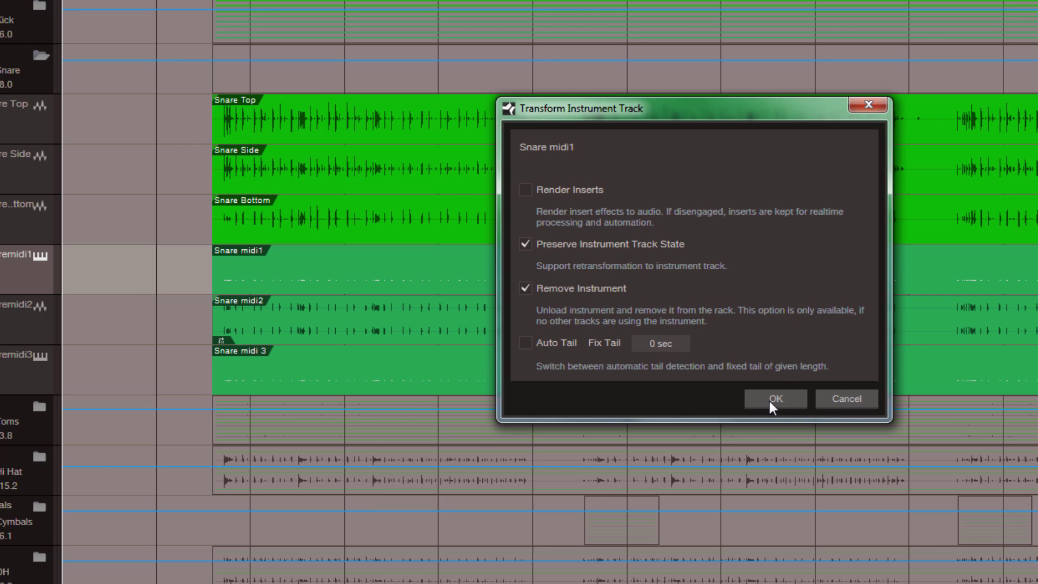
Confirm the Transform Instrument Track dialog so Snare midi1 renders to an audio track.
left_click(770, 401)
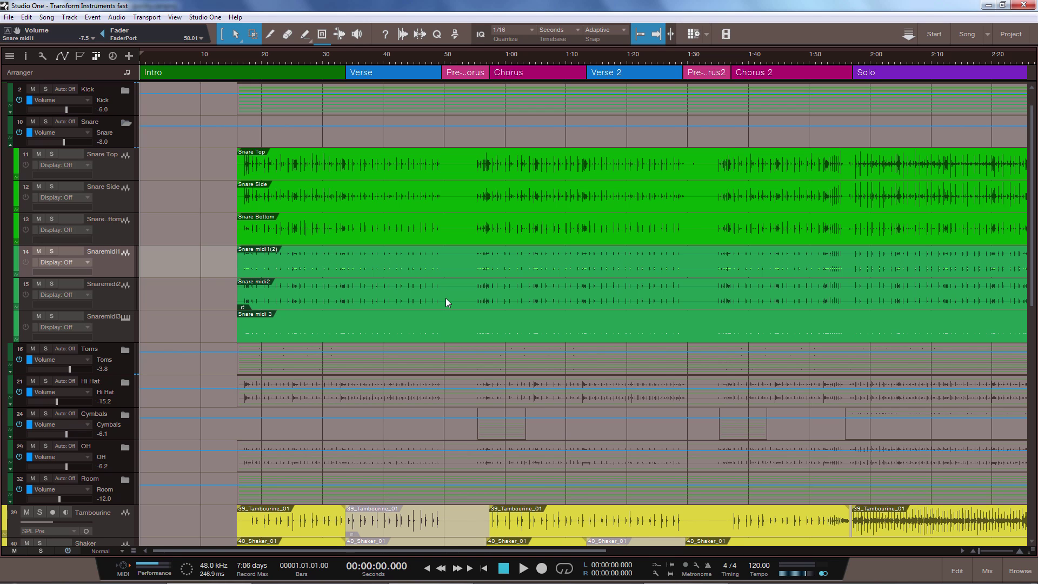
key("F3")
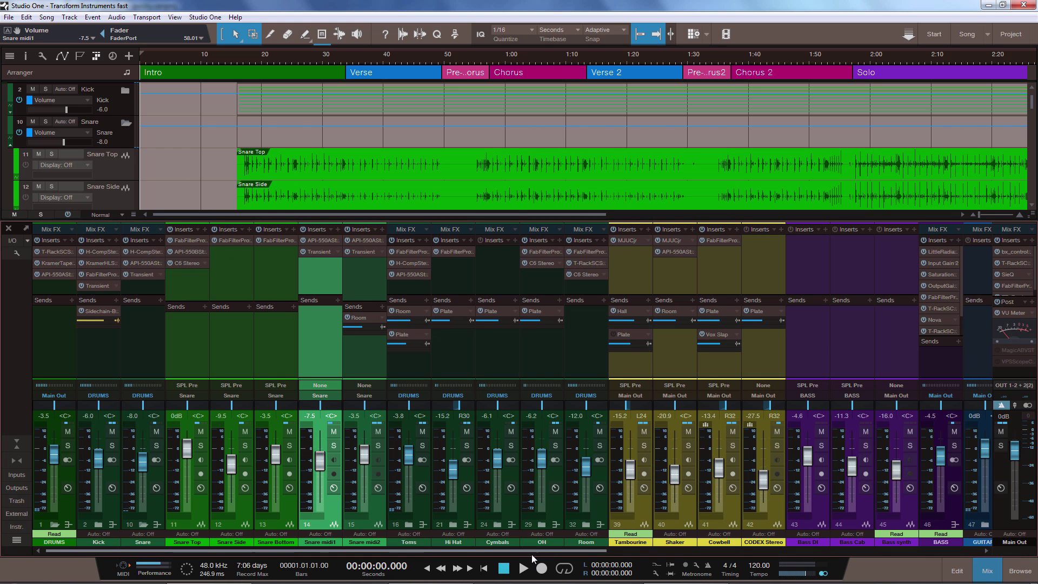
mouse_move(536, 550)
left_mouse_down()
mouse_move(844, 552)
mouse_move(524, 552)
left_mouse_up()
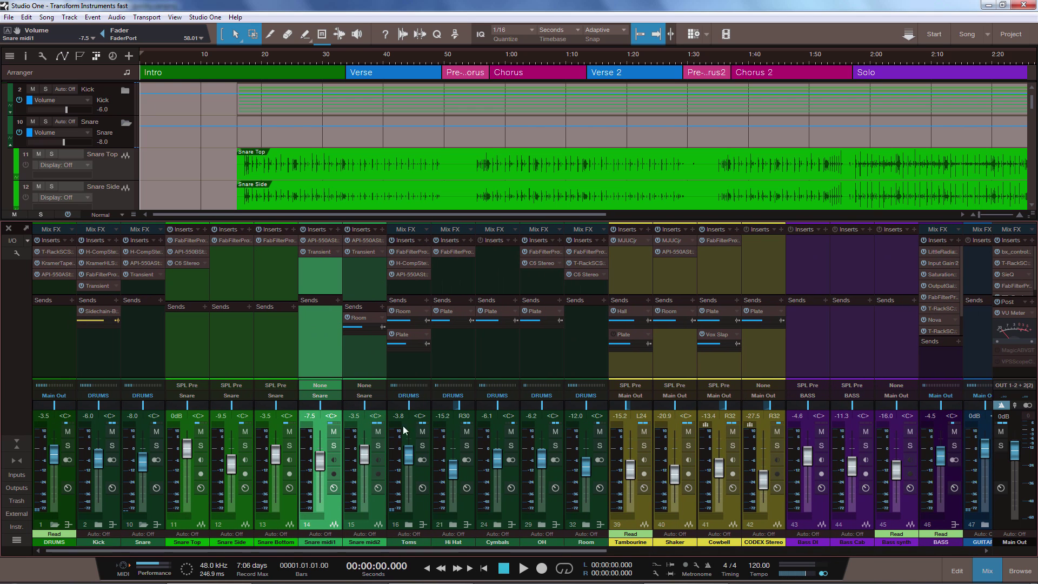
left_click(988, 575)
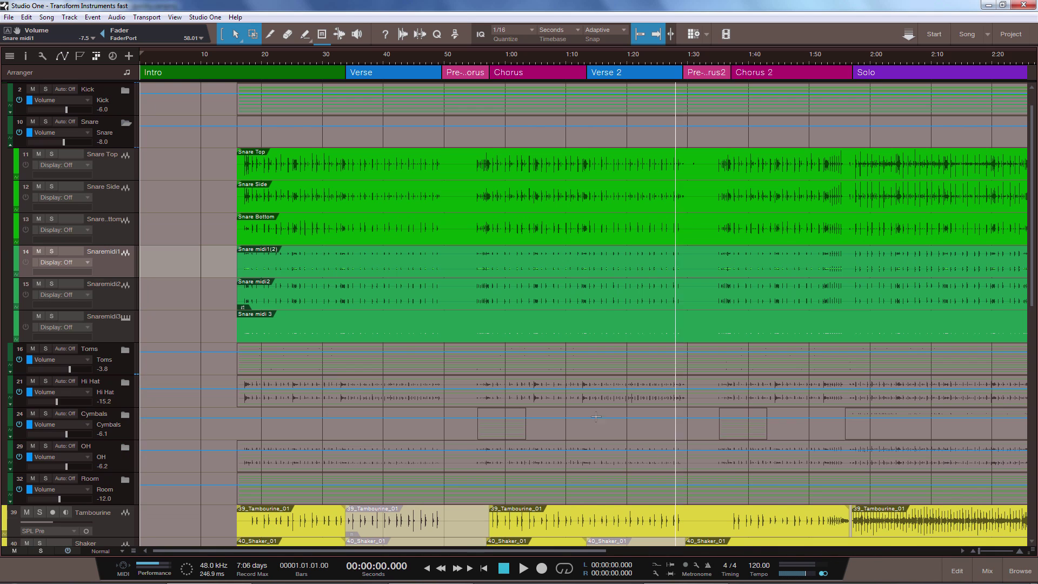
Turn Snaremidi1 back into an EZdrummer 2 instrument track and show the mixer.
right_click(111, 267)
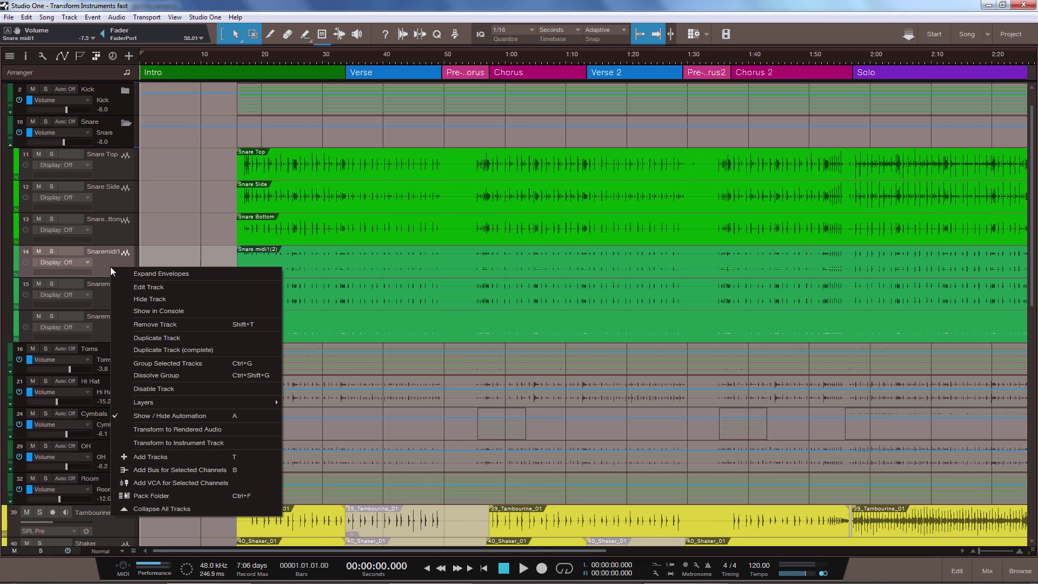
left_click(203, 442)
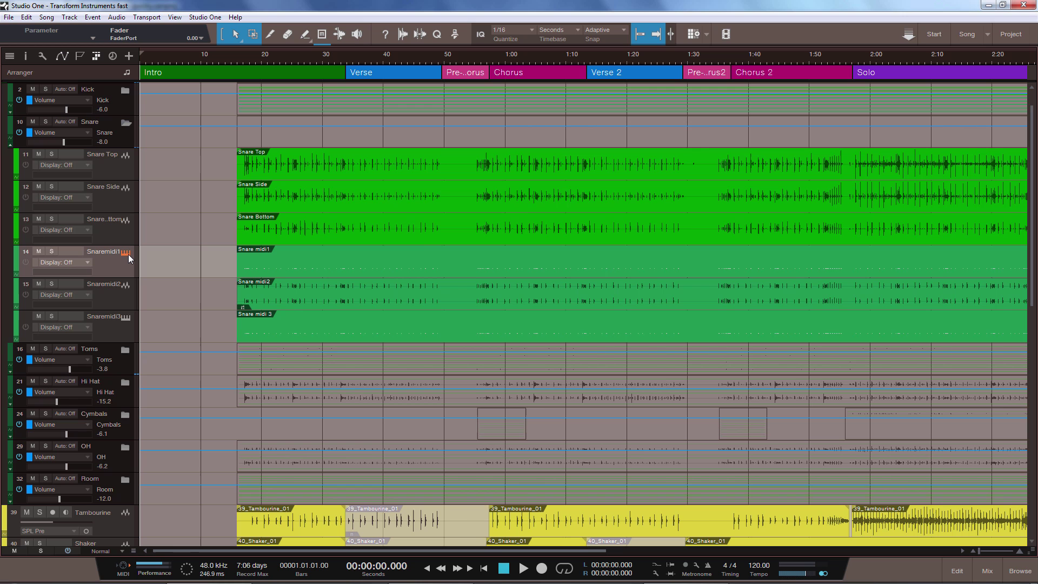
left_click(127, 252)
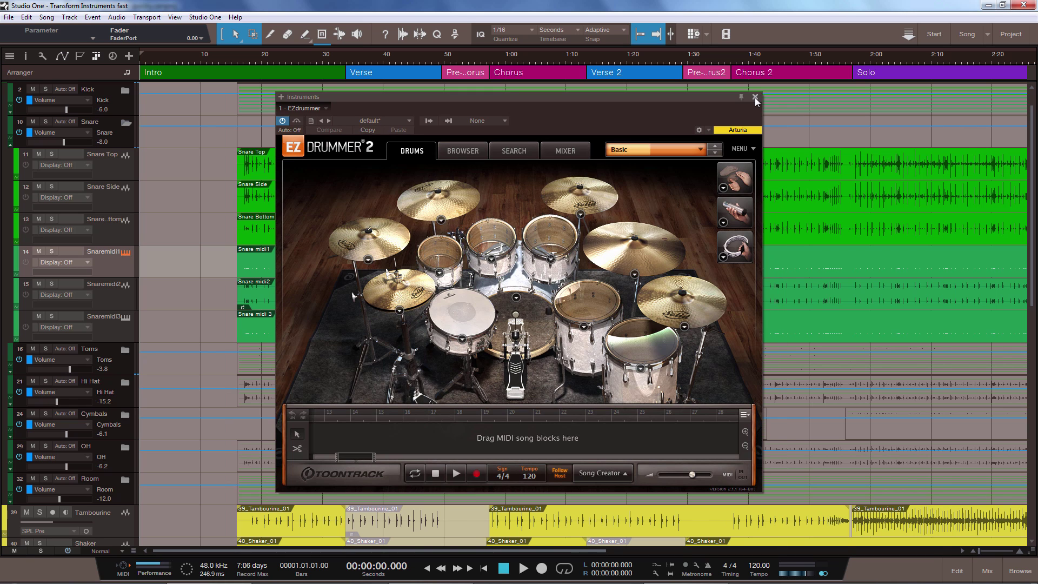
left_click(127, 253)
key("F3")
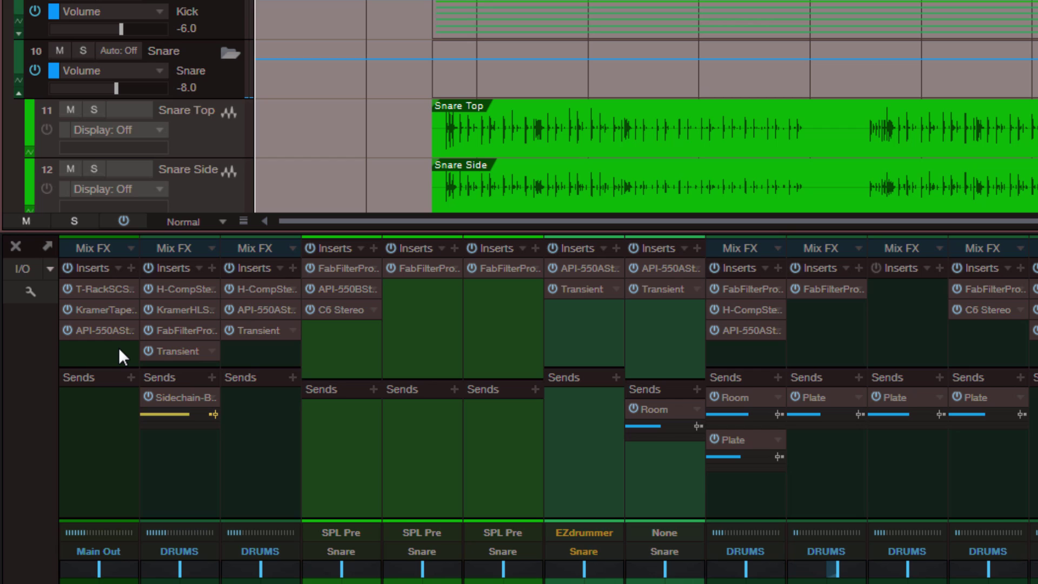
Globally bypass all mixer inserts, select Snaremidi1, then re-enable the inserts.
left_click(134, 224)
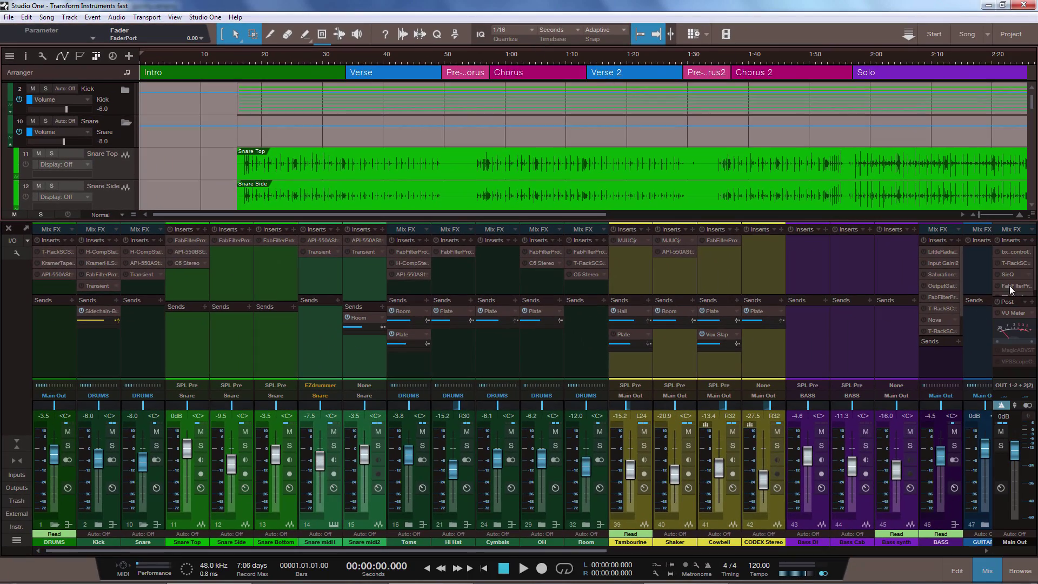
scroll(175, 121, "down", 3)
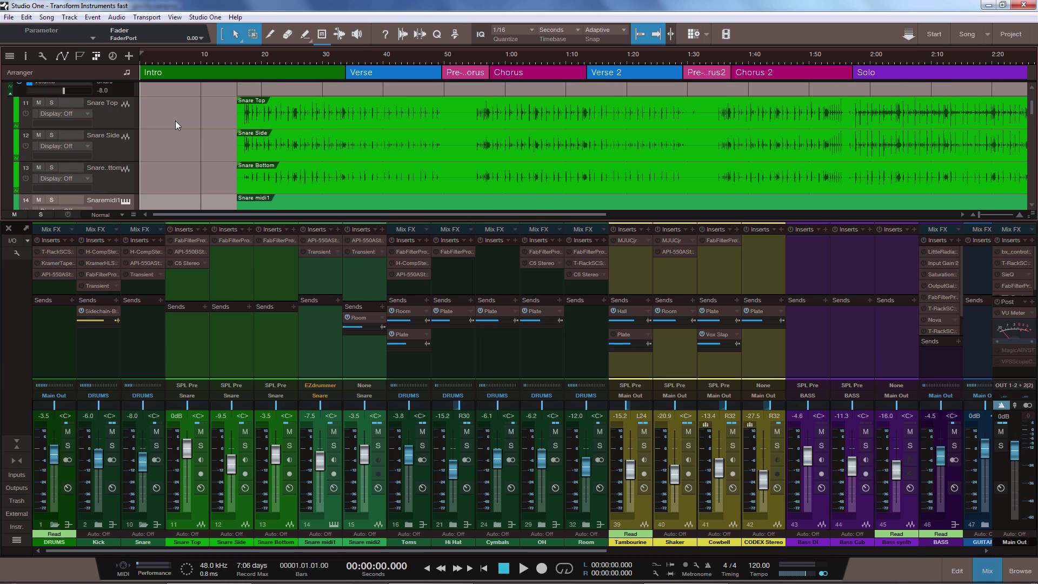
right_click(111, 187)
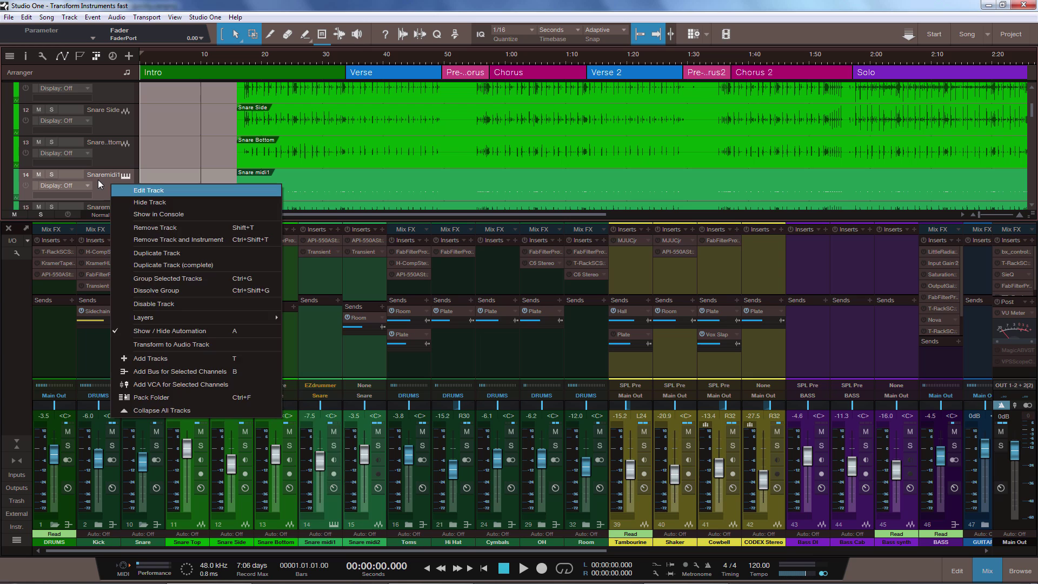
left_click(98, 179)
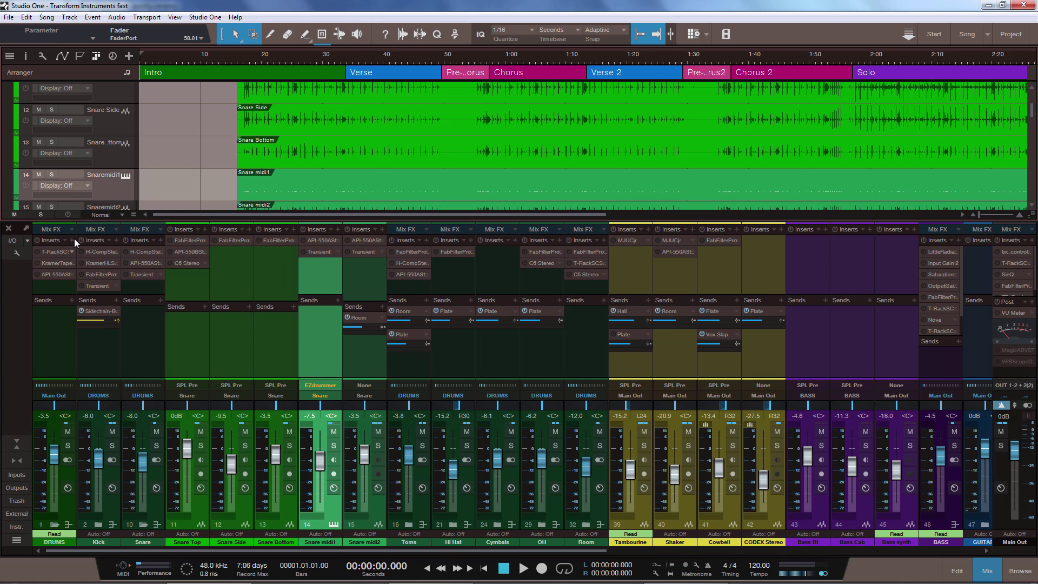
left_click(71, 215)
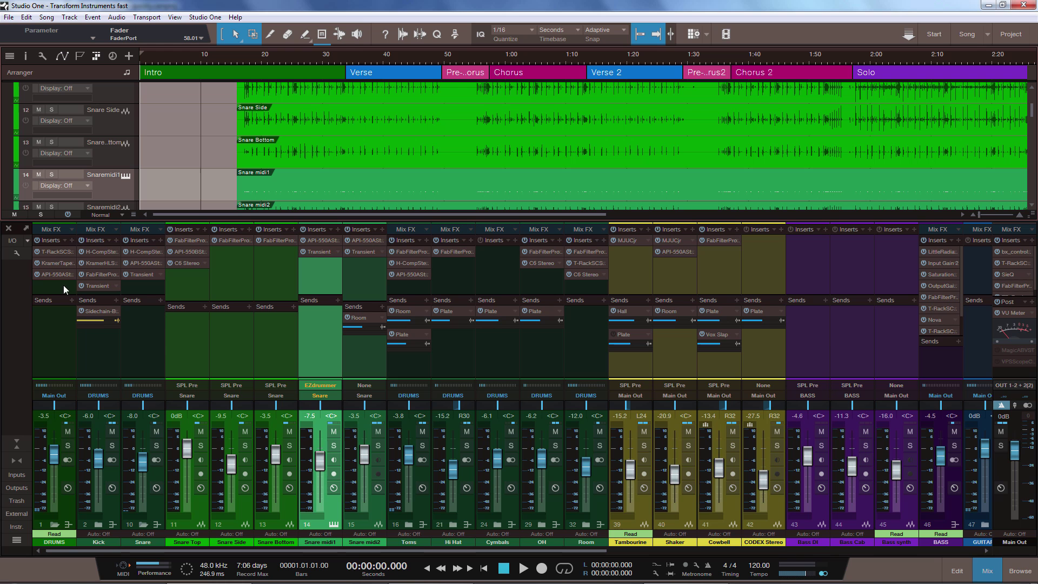
Show the Macro toolbar and edit the Transform Instrument macro from the Macro Organizer.
left_click(455, 34)
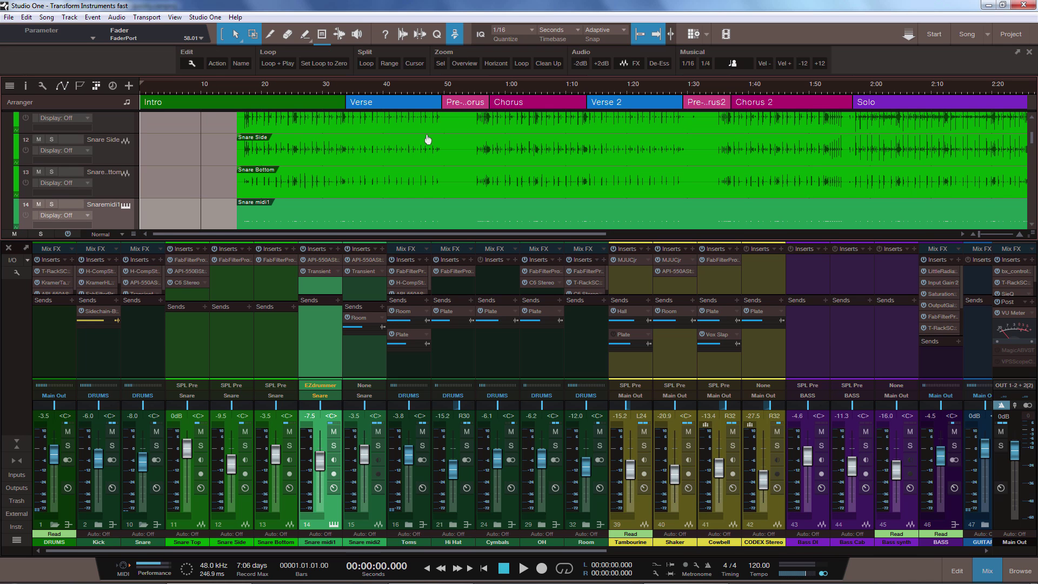
left_click(192, 60)
left_click(212, 87)
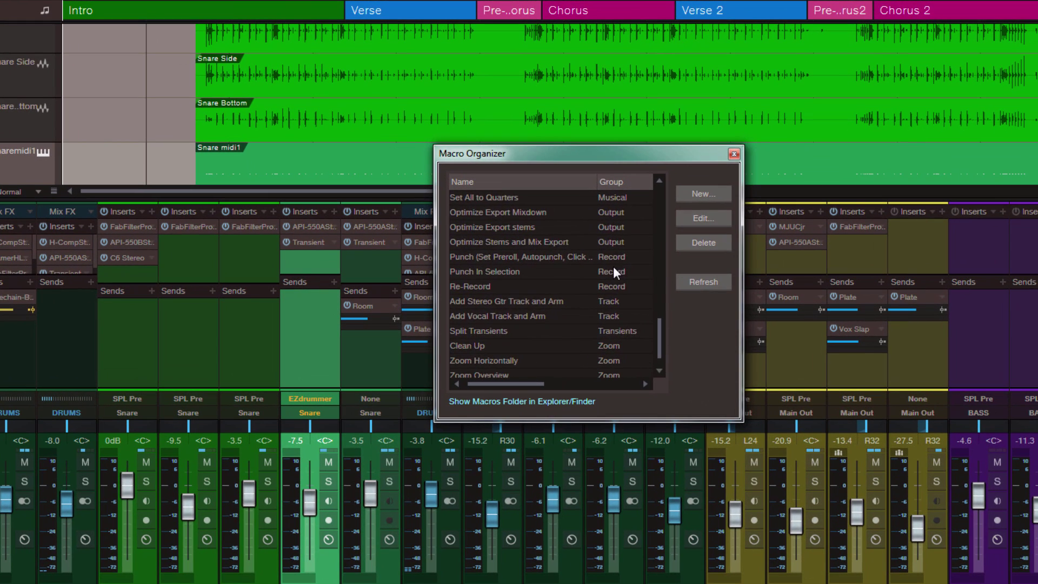
scroll(614, 266, "up", 10)
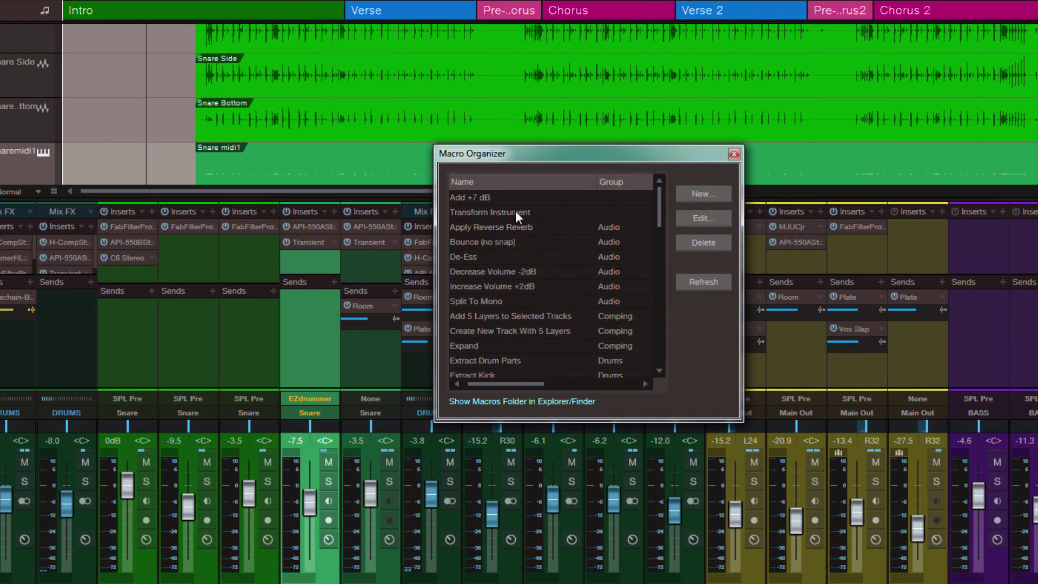
left_click(514, 213)
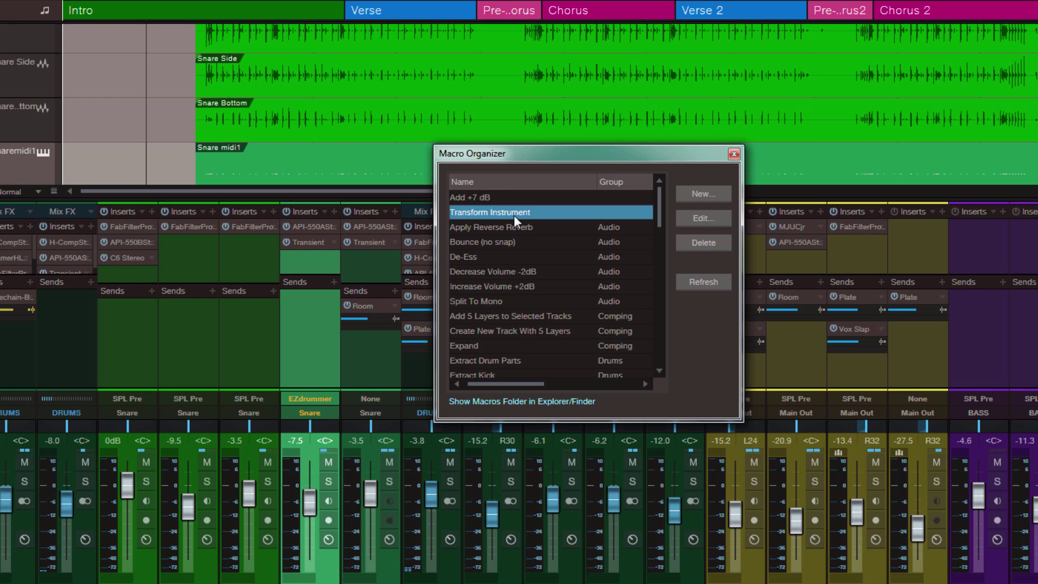
left_click(704, 218)
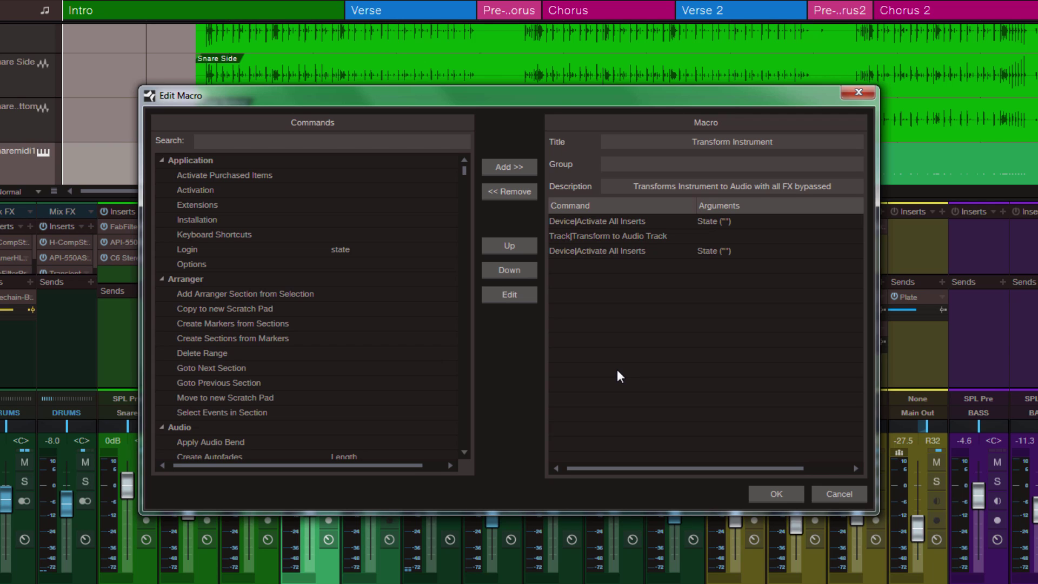
Save the macro, then find its Ctrl+T binding by searching 'transfor' in Keyboard Shortcuts.
left_click(776, 494)
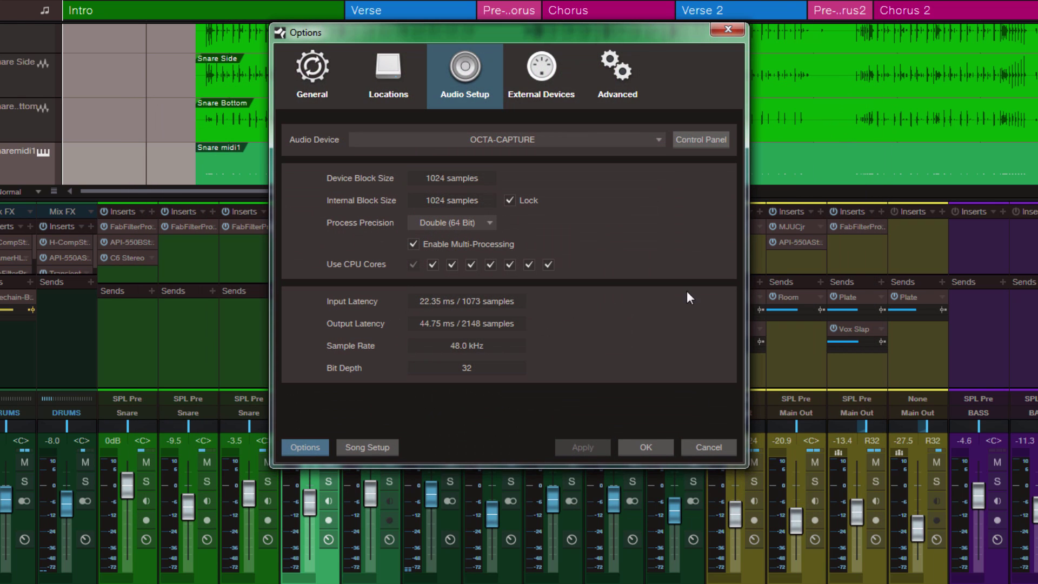
left_click(316, 81)
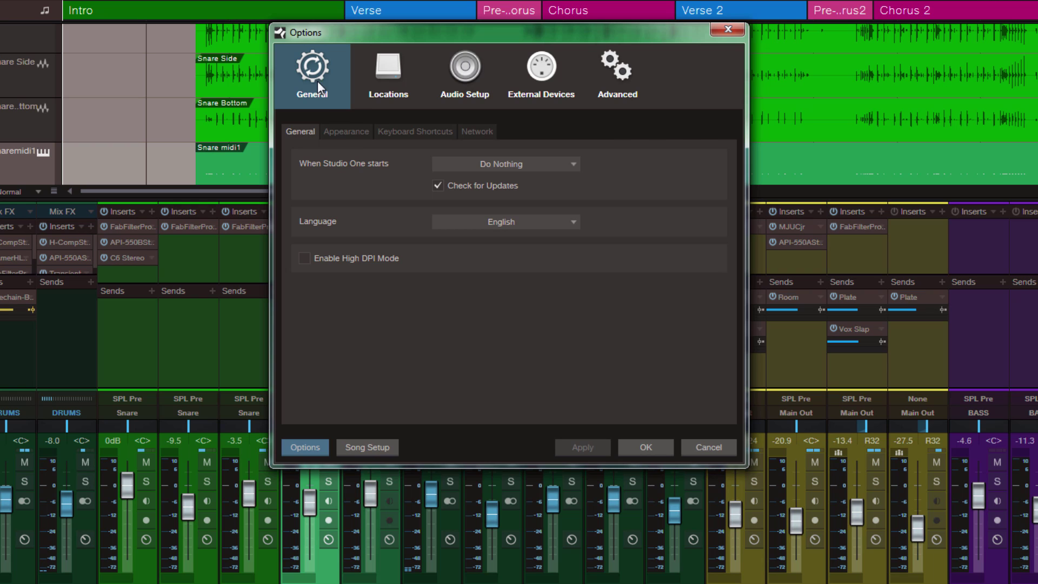
left_click(406, 134)
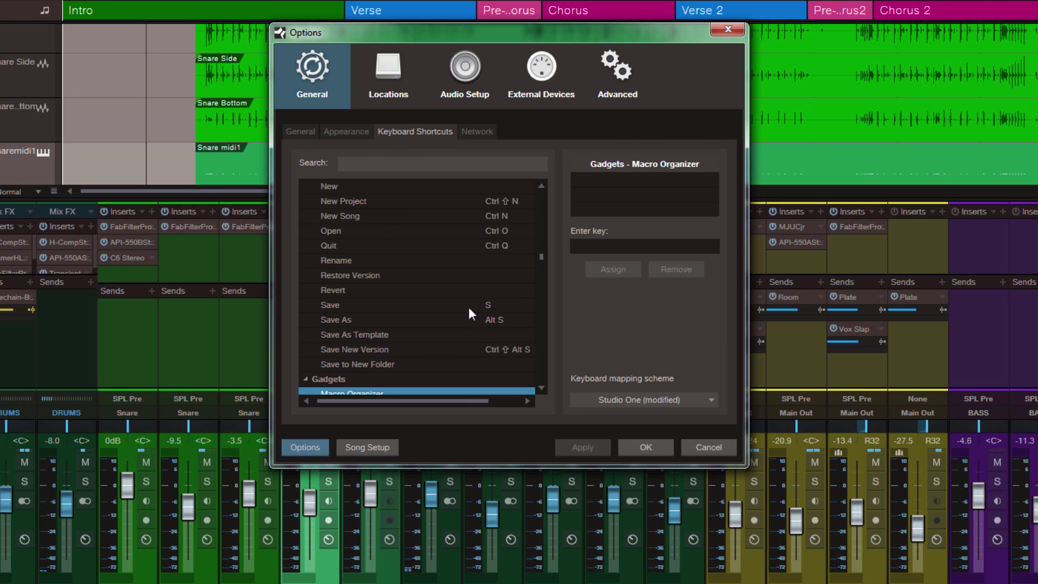
left_click(413, 166)
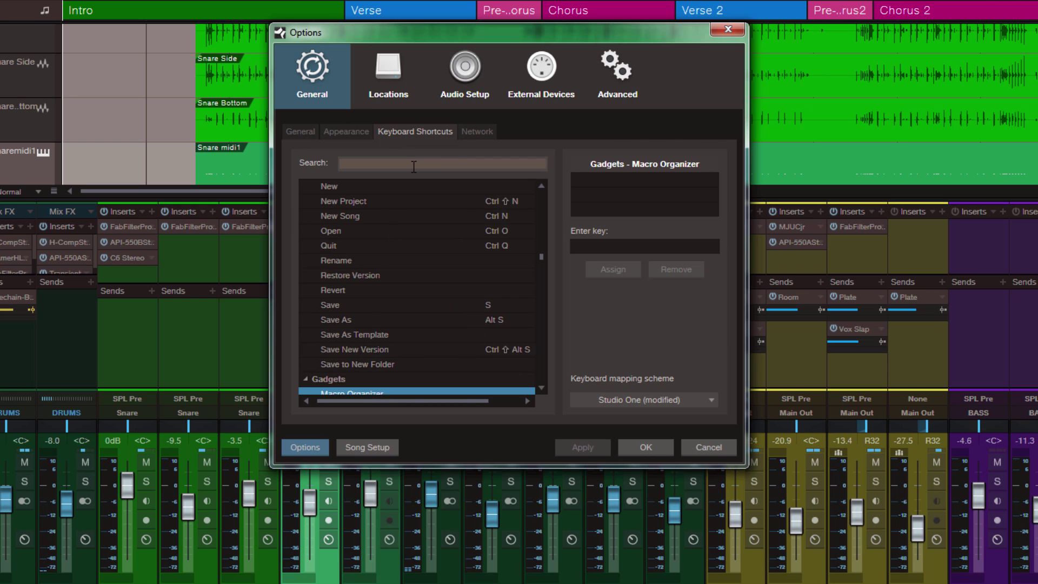
type("transfo")
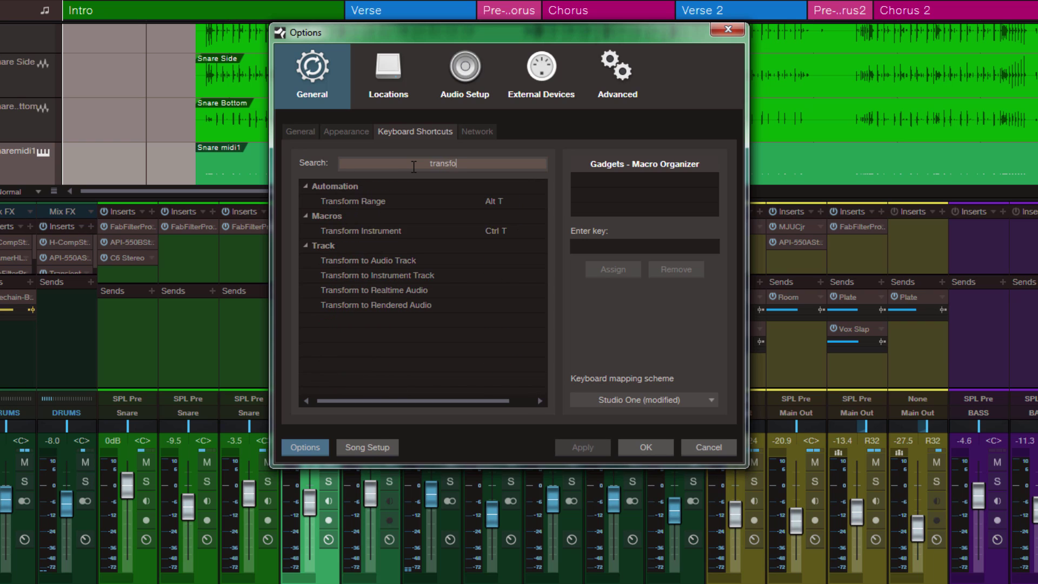
type("r")
left_click(366, 230)
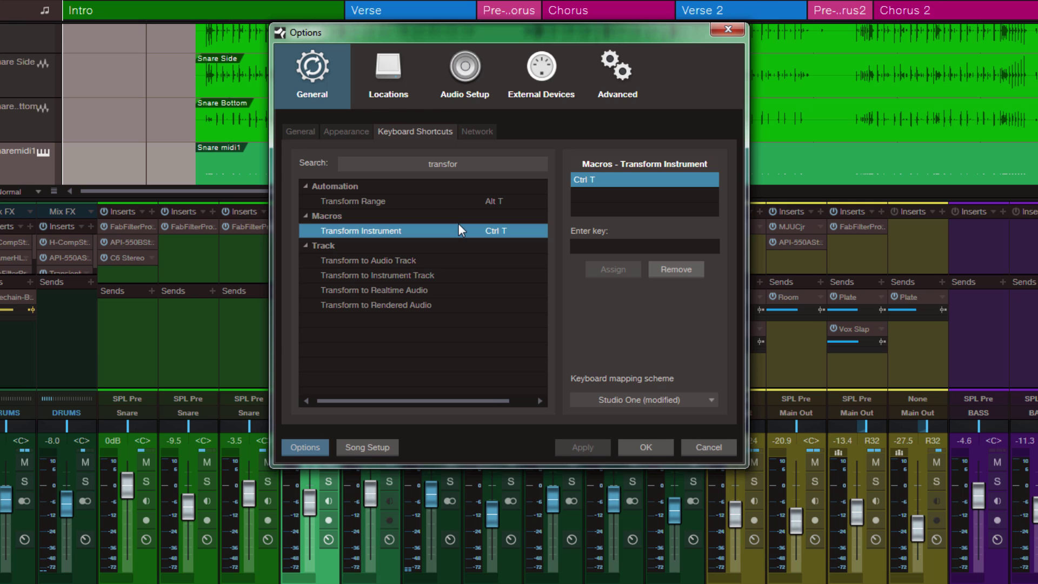
Close Options and Macro Organizer, then render Snaremidi1 to audio with the Ctrl+T macro.
left_click(707, 447)
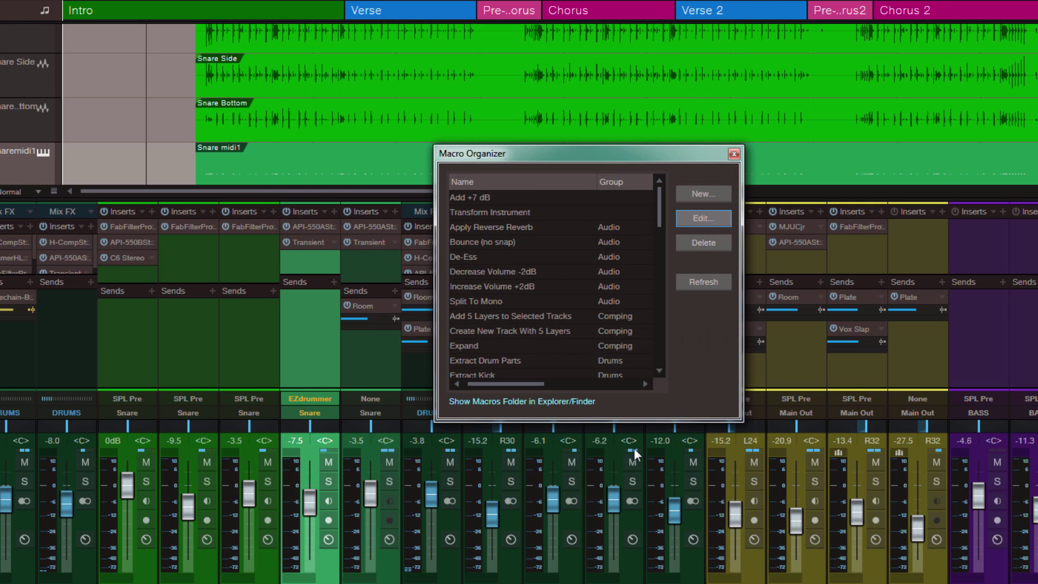
left_click(734, 154)
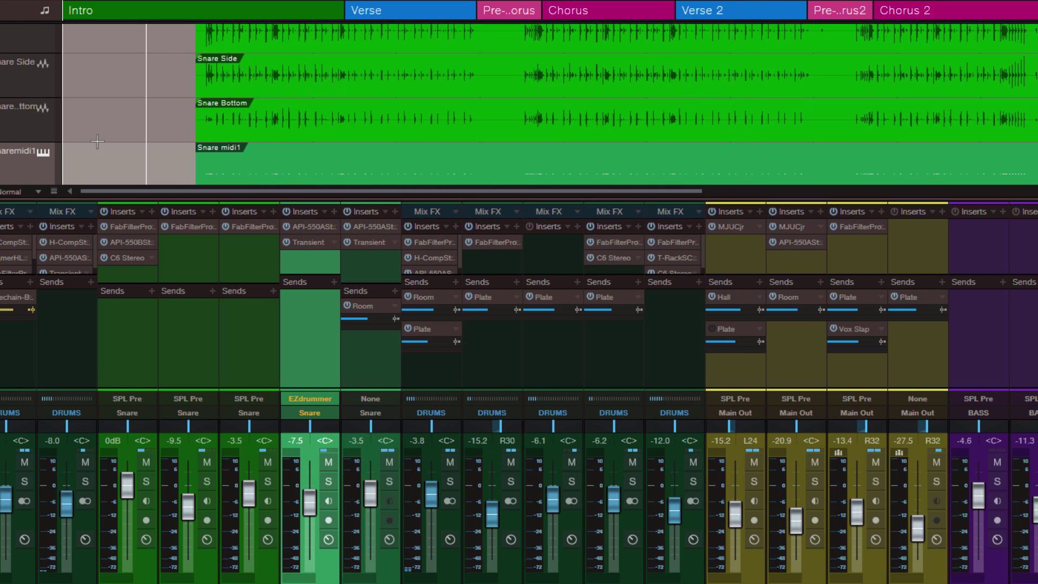
scroll(45, 131, "down", 1)
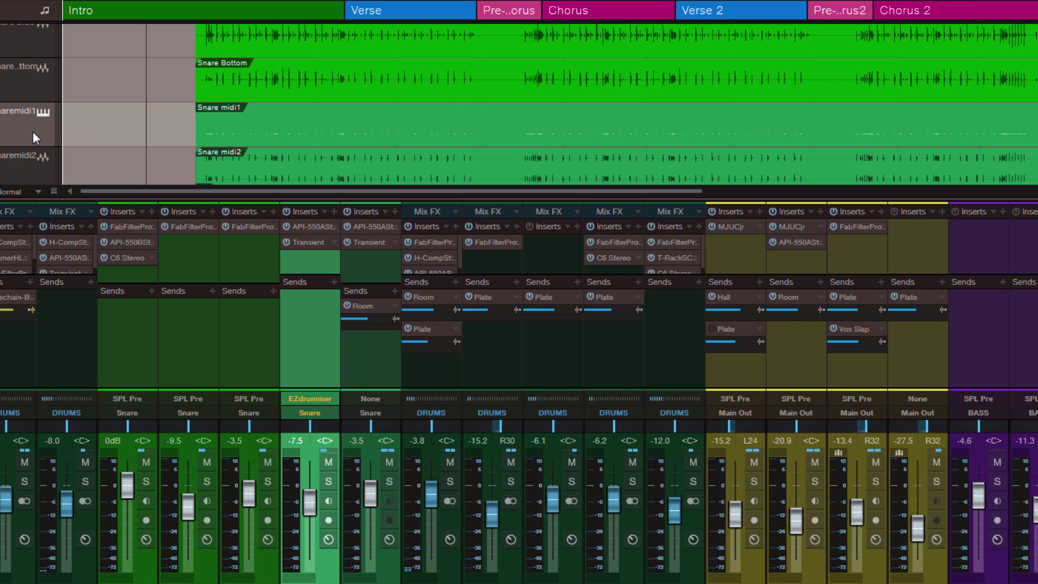
key("ctrl+t")
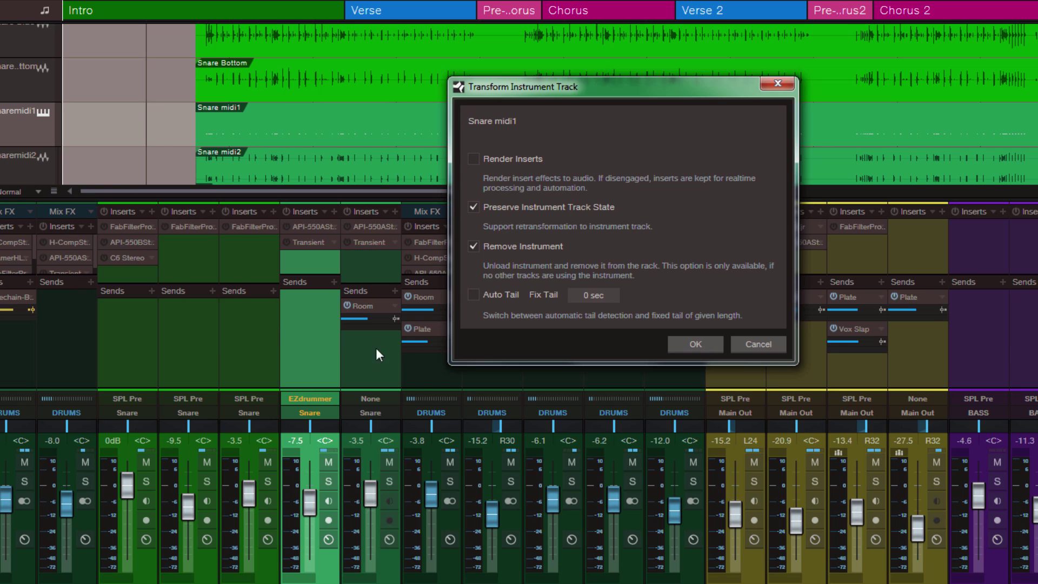
left_click(696, 344)
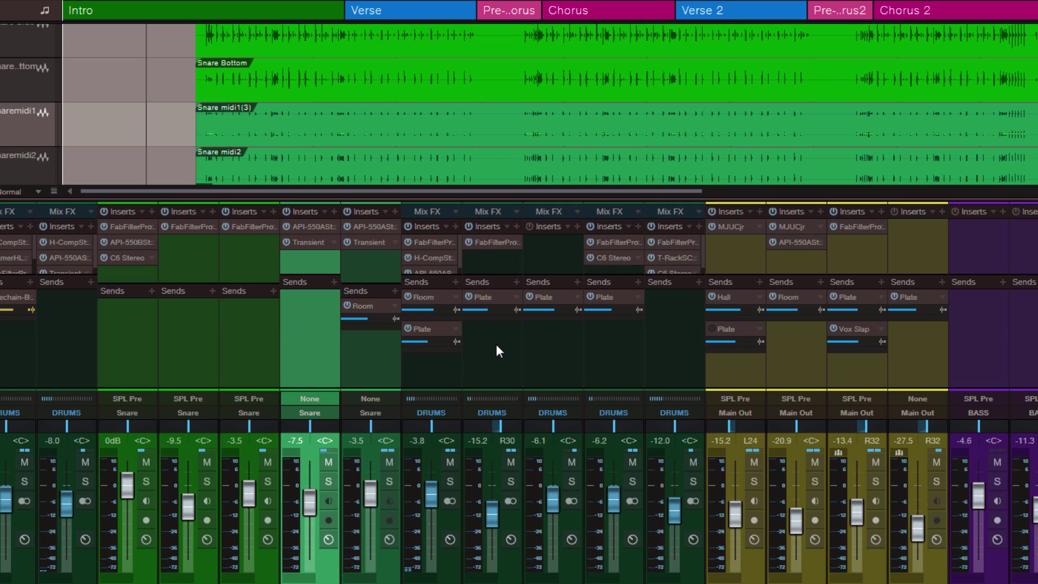
left_click(208, 139)
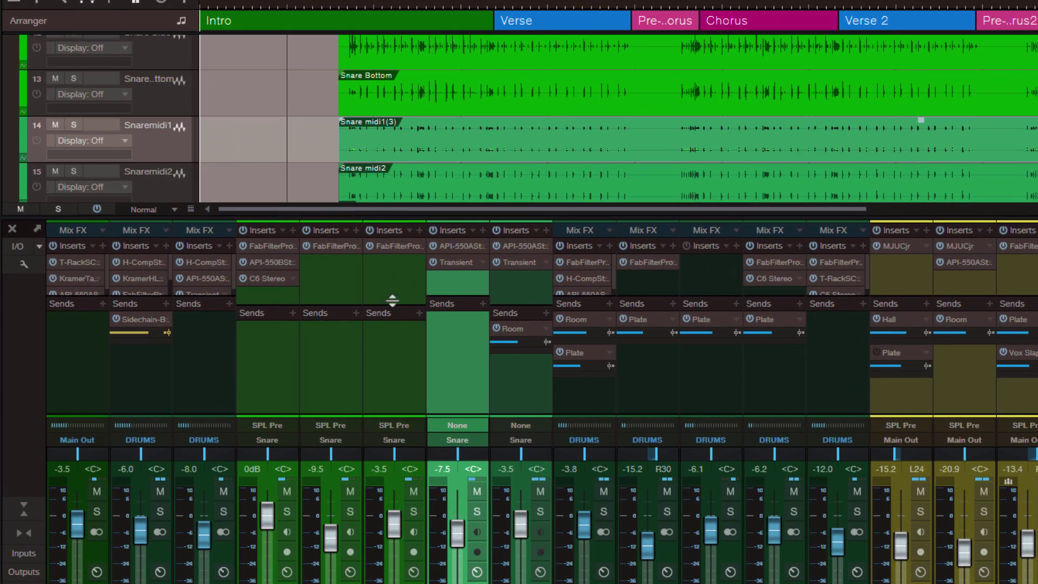
left_click(104, 209)
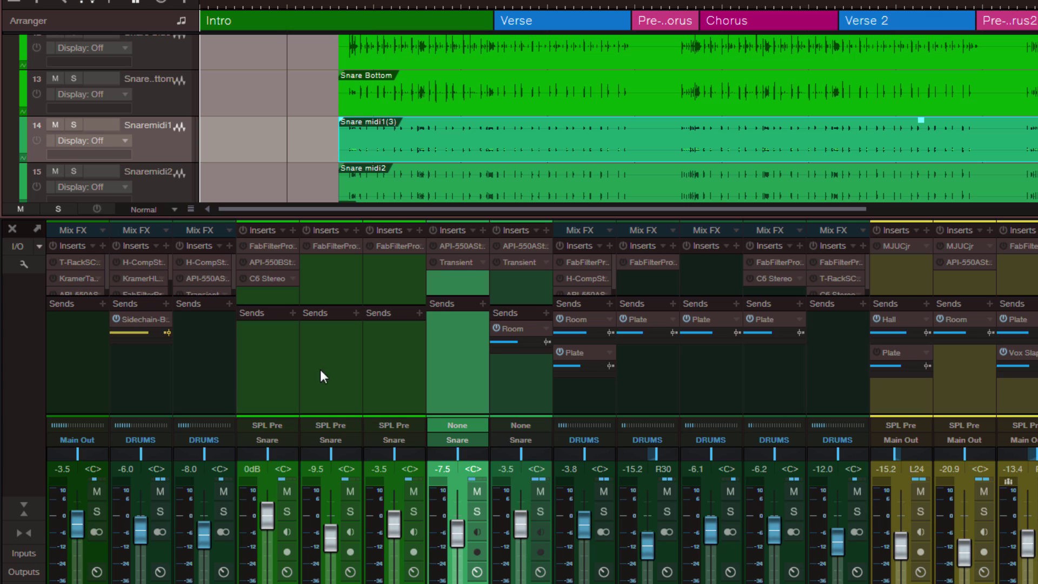
left_click(434, 228)
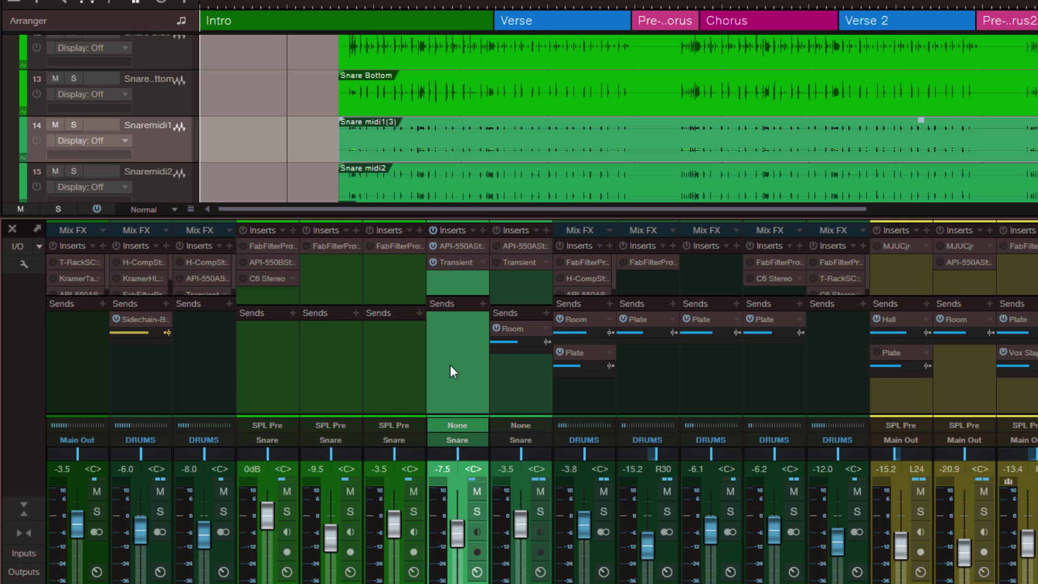
left_click(431, 229)
left_click(100, 210)
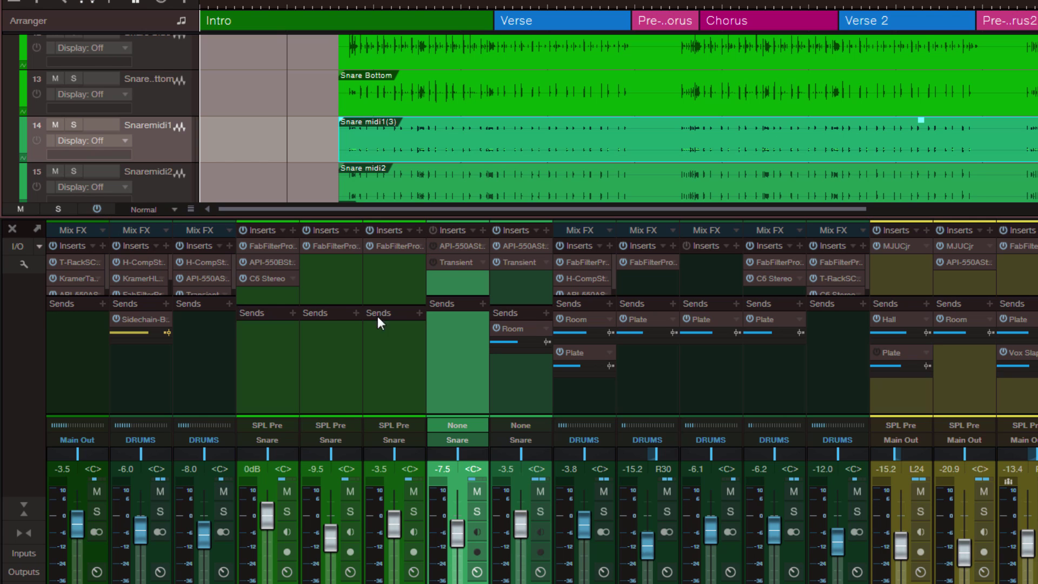
left_click(434, 229)
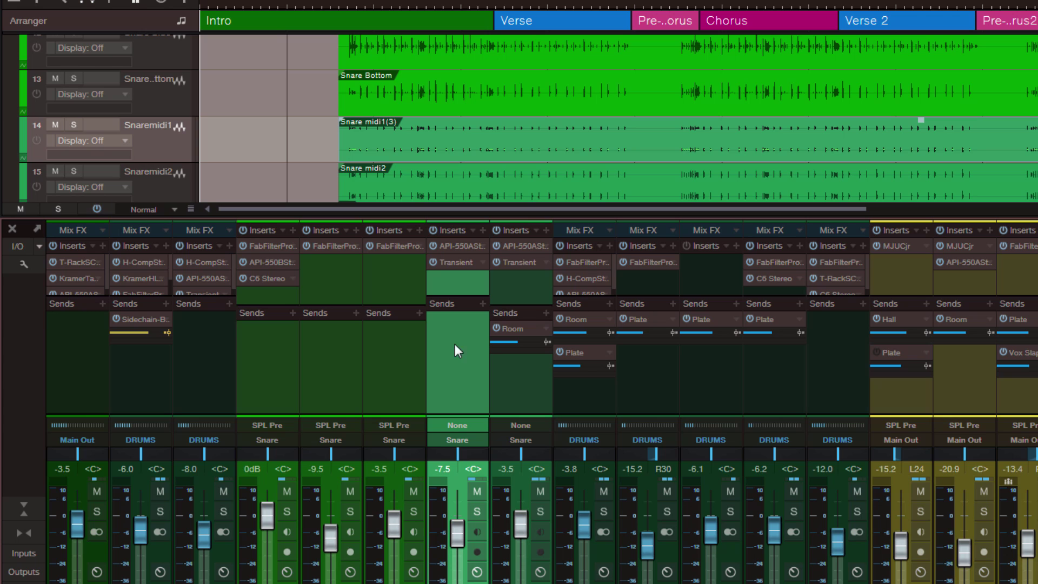
left_click(100, 210)
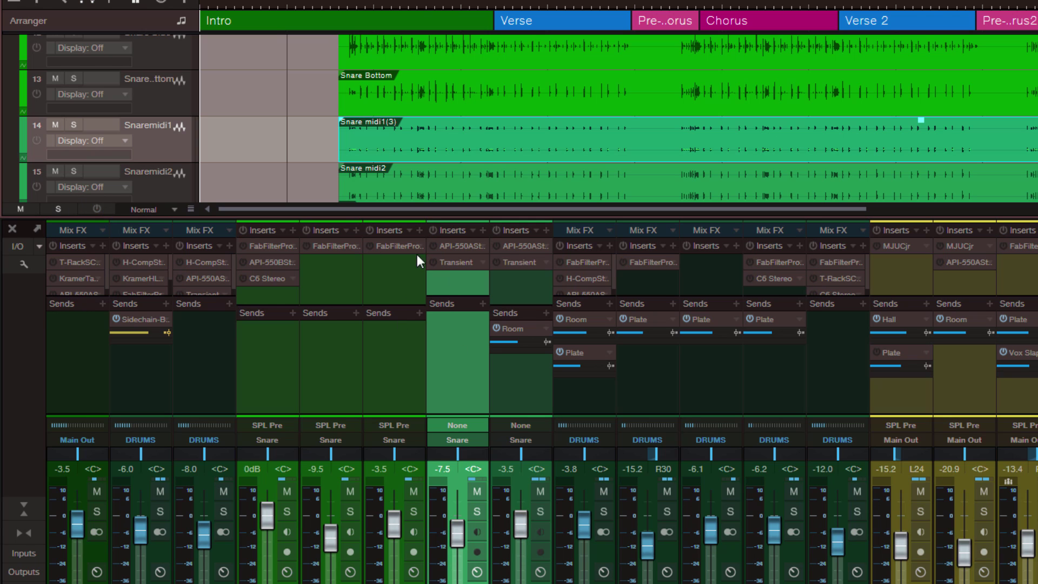
left_click(432, 230)
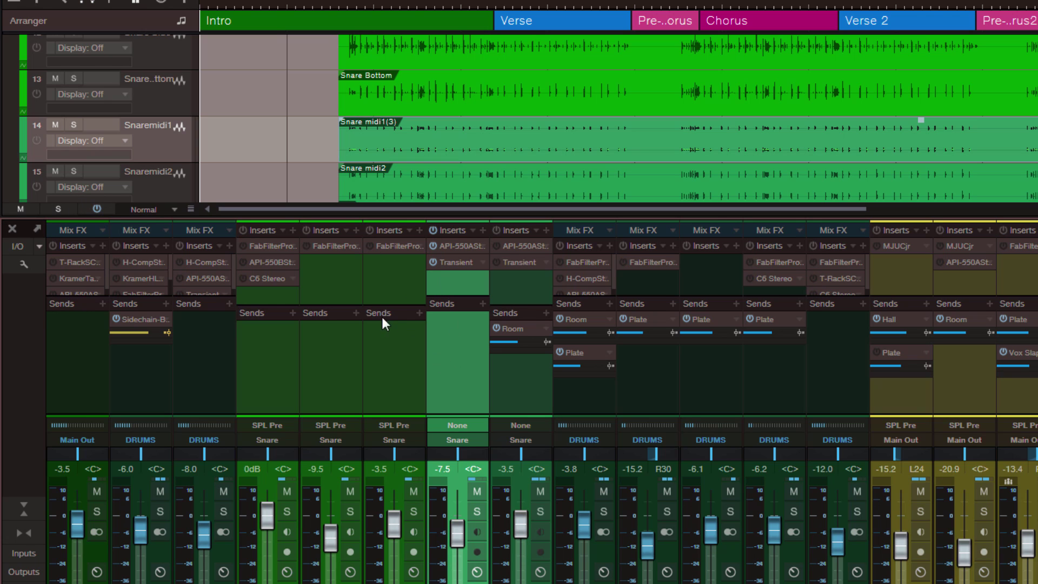
left_click(107, 209)
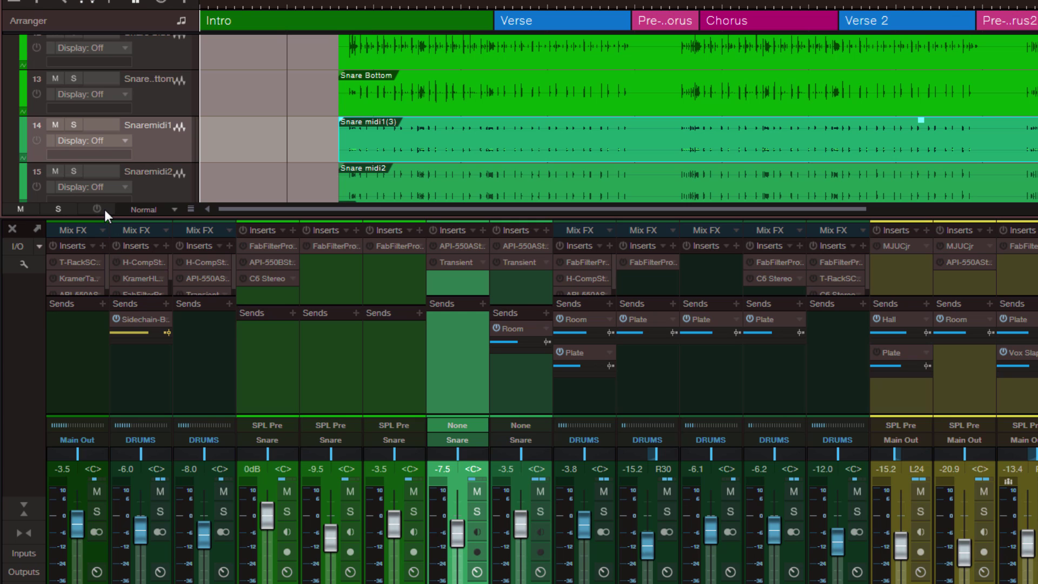
left_click(105, 207)
left_click(433, 229)
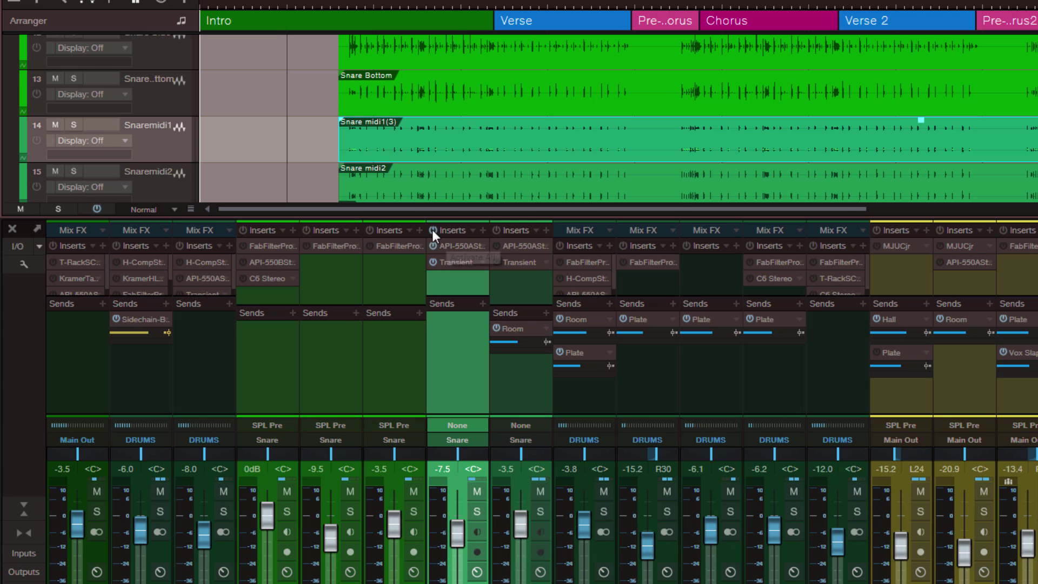
left_click(105, 208)
left_click(444, 331)
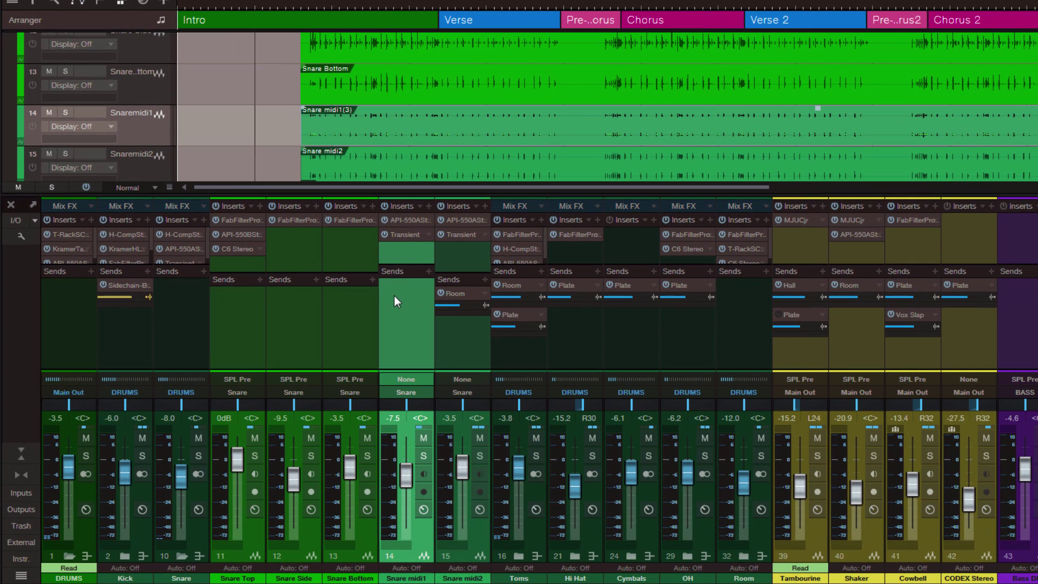
Apply Transform to Rendered Audio to the Snare Top track and confirm with OK.
left_click(239, 320)
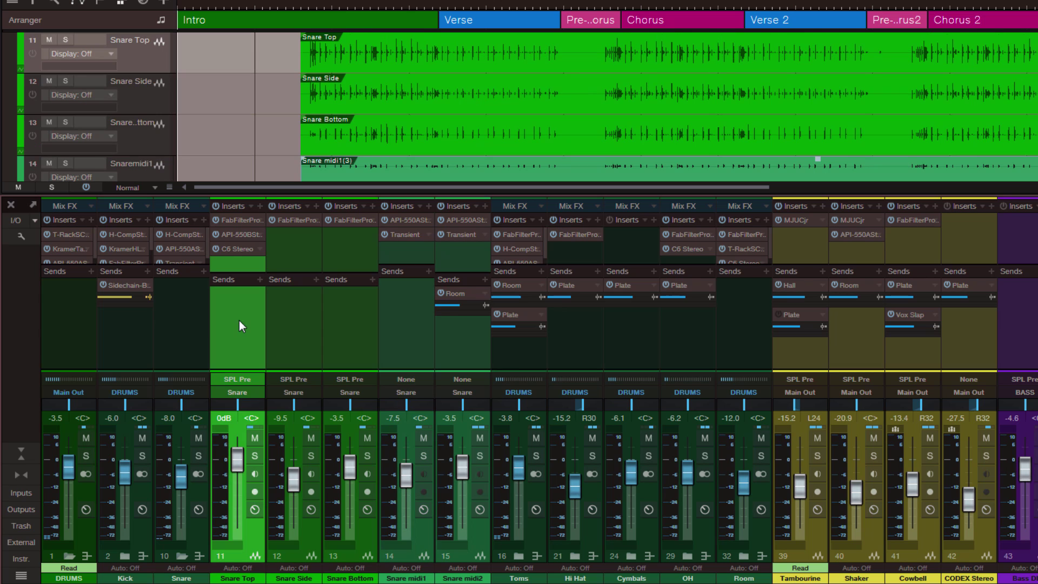
scroll(269, 128, "up", 1)
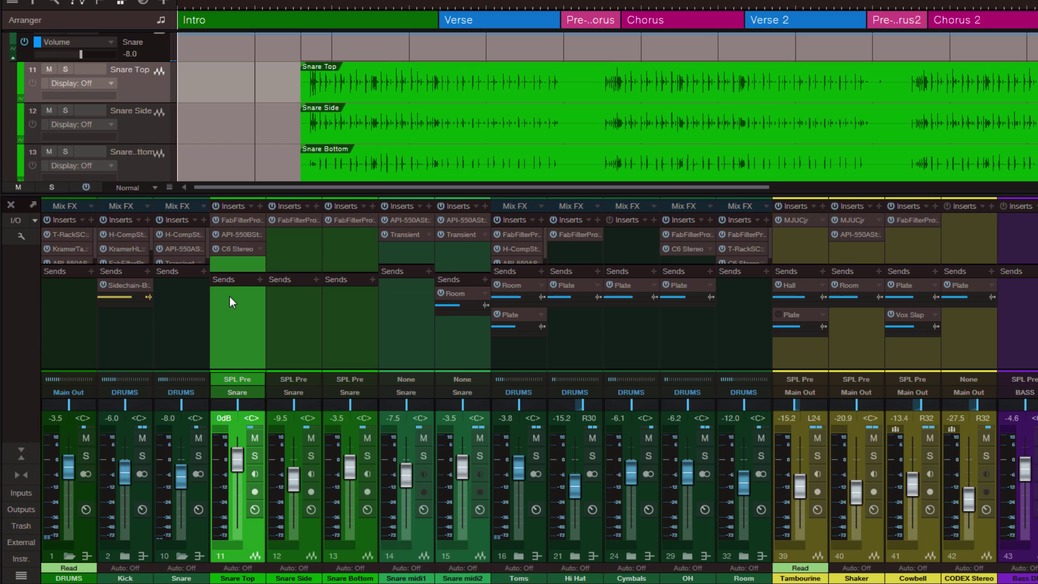
right_click(148, 83)
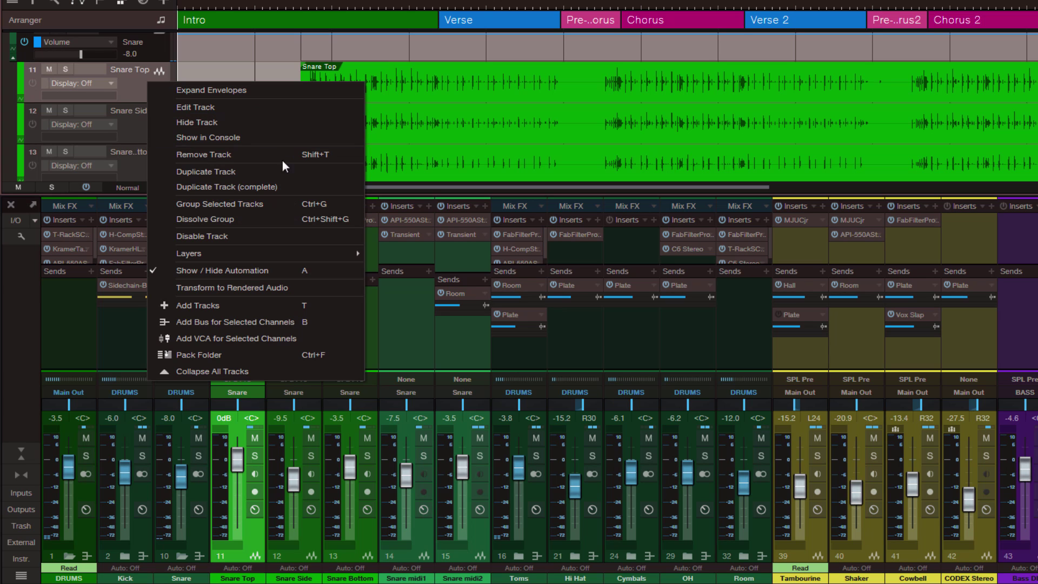
left_click(251, 288)
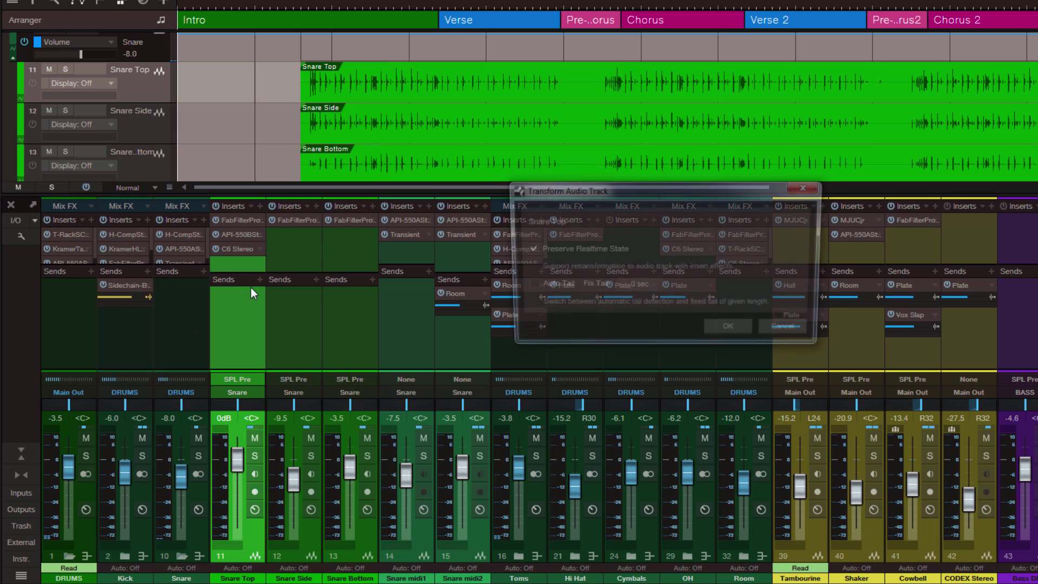
left_click(732, 329)
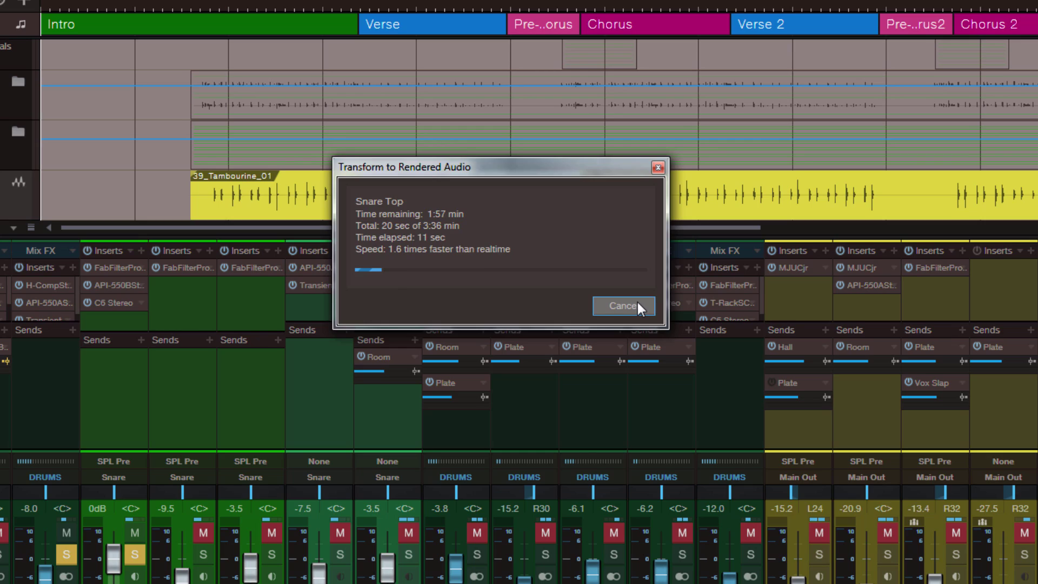
Cancel the slow render and bypass all mixer inserts, re-enabling the Snare Top channel's inserts.
left_click(621, 304)
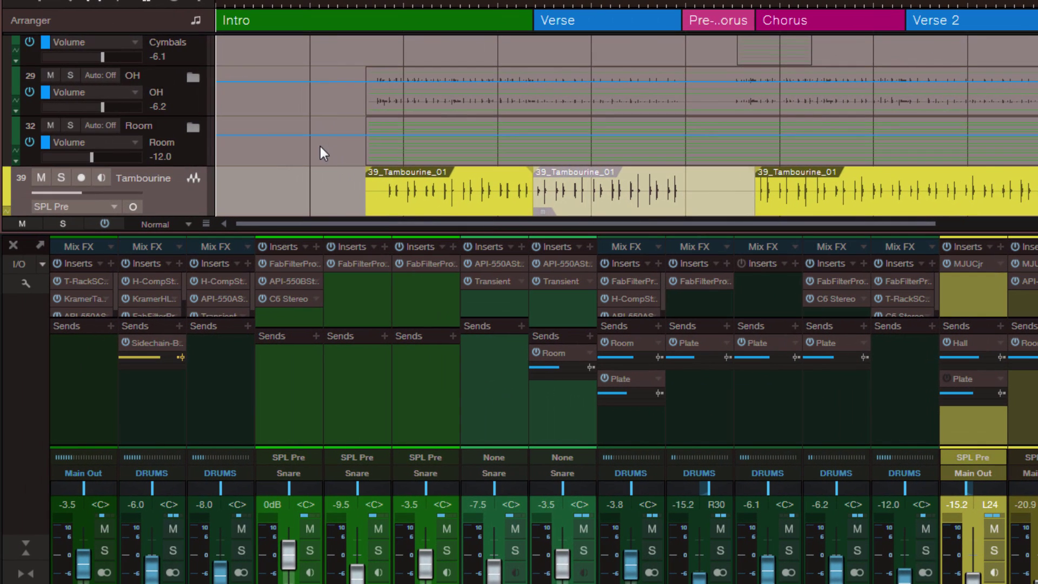
scroll(320, 146, "up", 10)
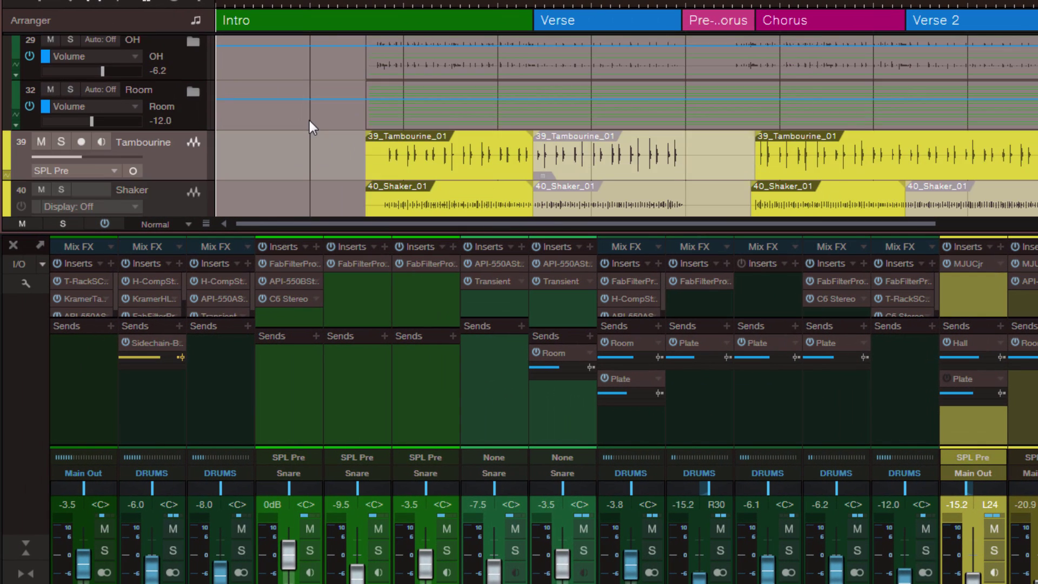
scroll(319, 146, "up", 2)
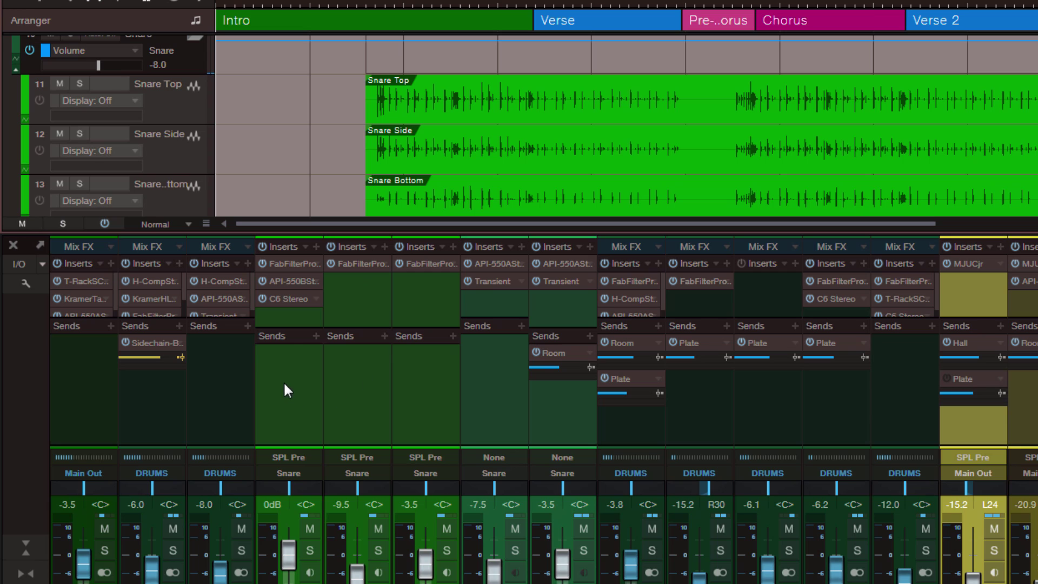
left_click(285, 384)
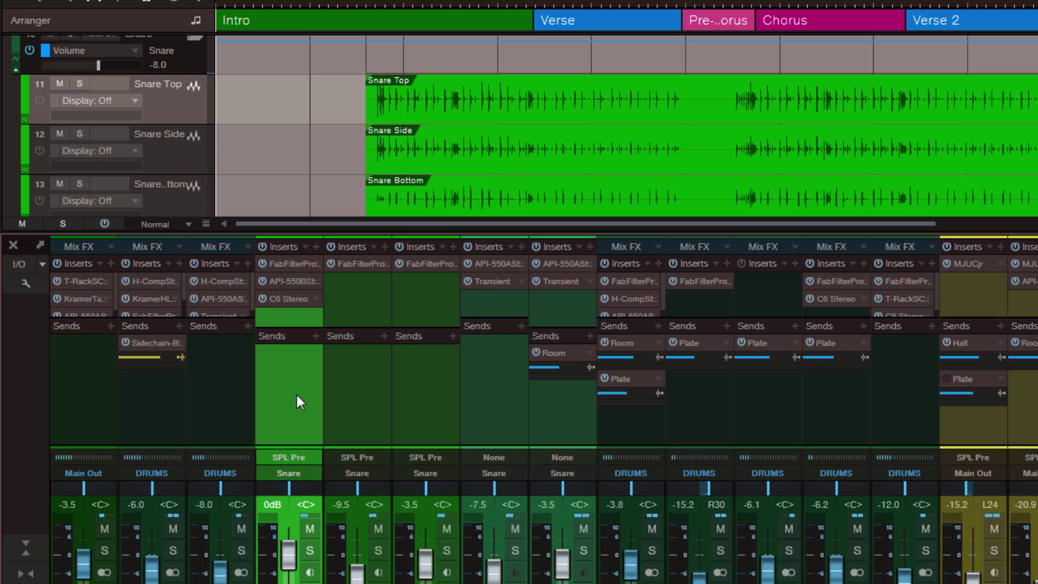
left_click(96, 224)
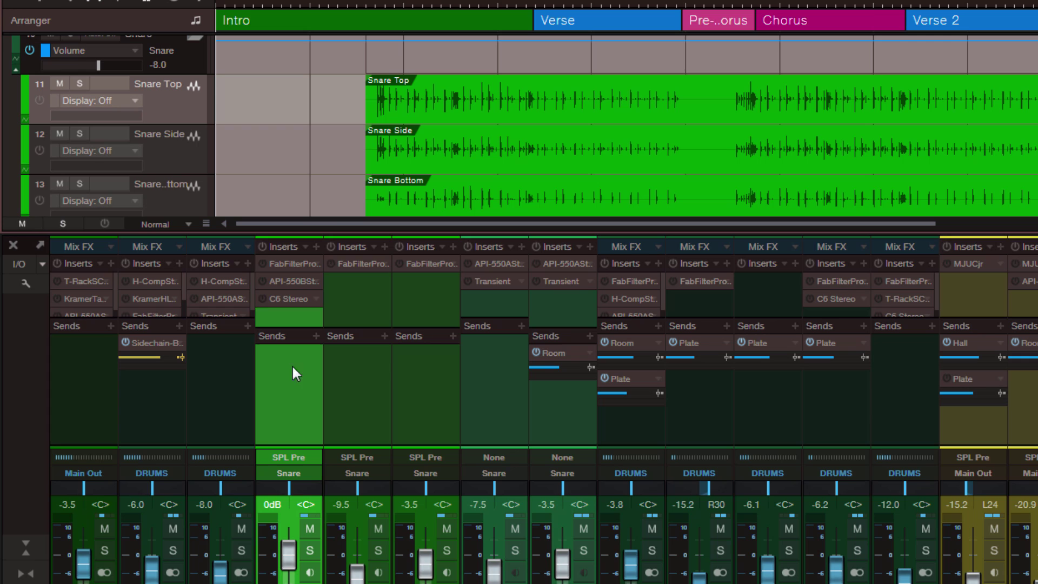
left_click(262, 246)
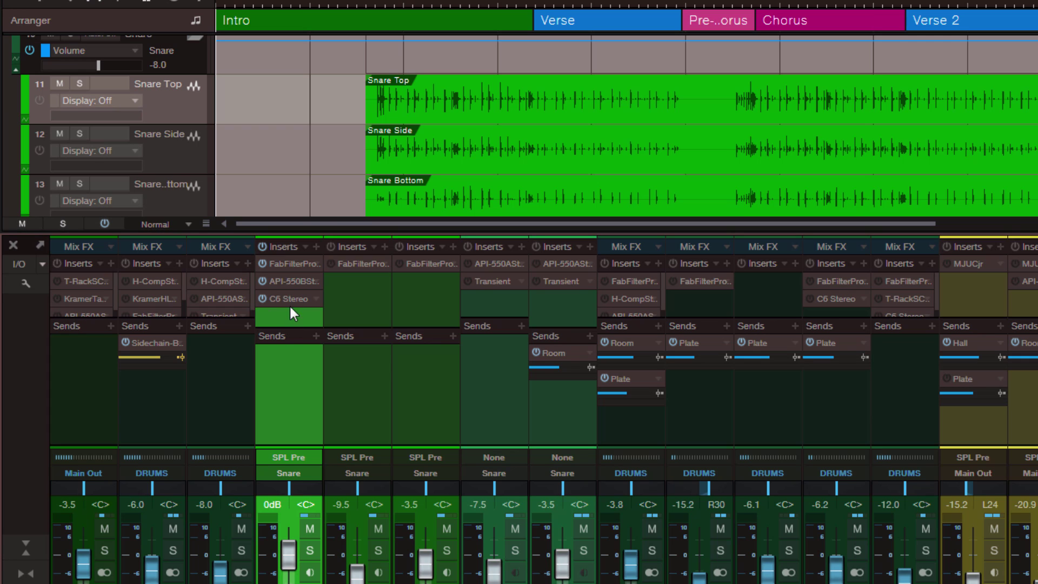
Render the Snare Top track to audio with Transform to Rendered Audio.
right_click(168, 91)
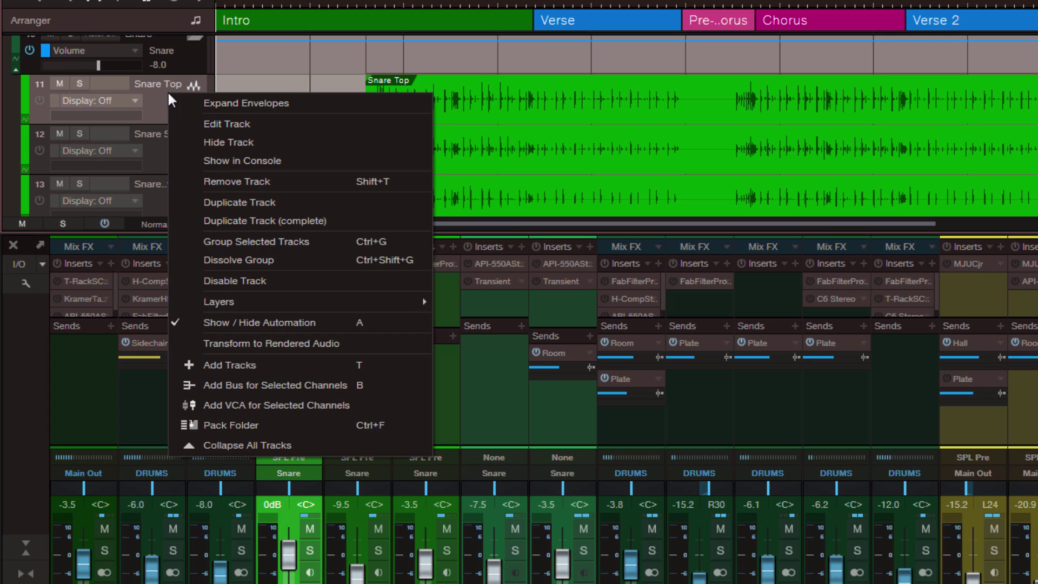
left_click(298, 343)
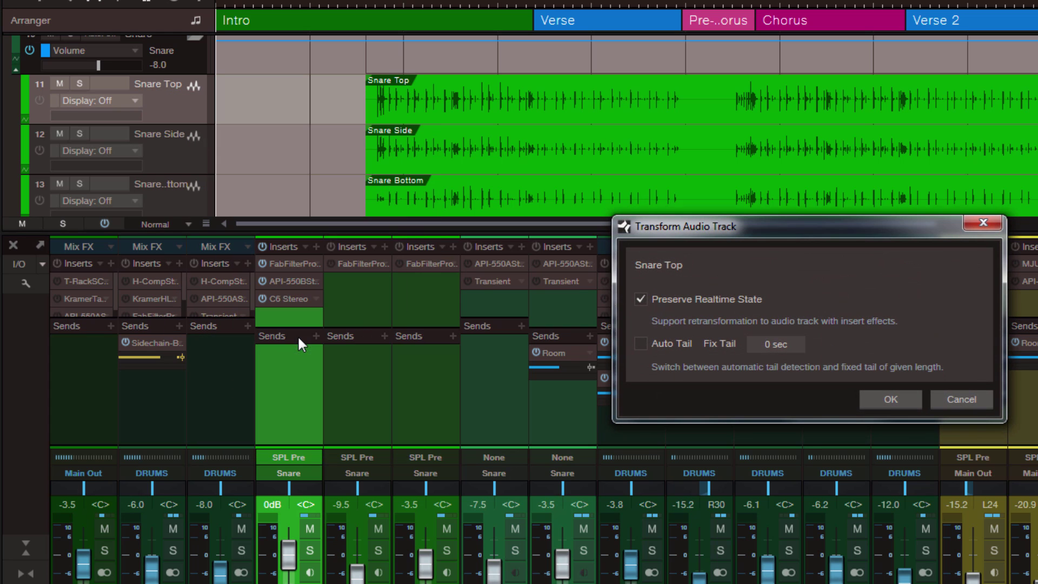
left_click(883, 398)
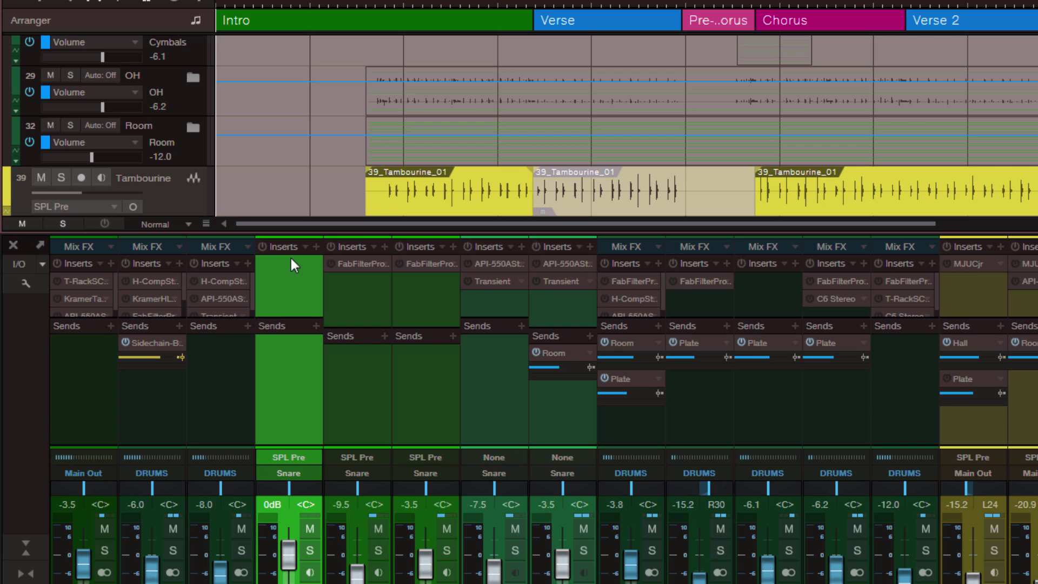
Turn off the global insert bypass and activate the remaining dimmed insert plugin.
scroll(290, 146, "up", 10)
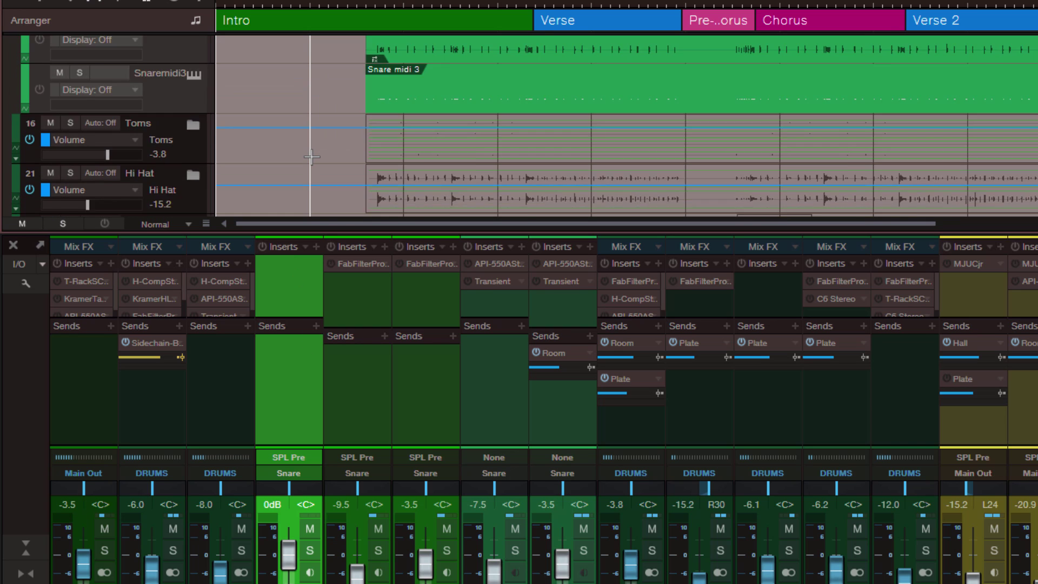
scroll(311, 157, "up", 3)
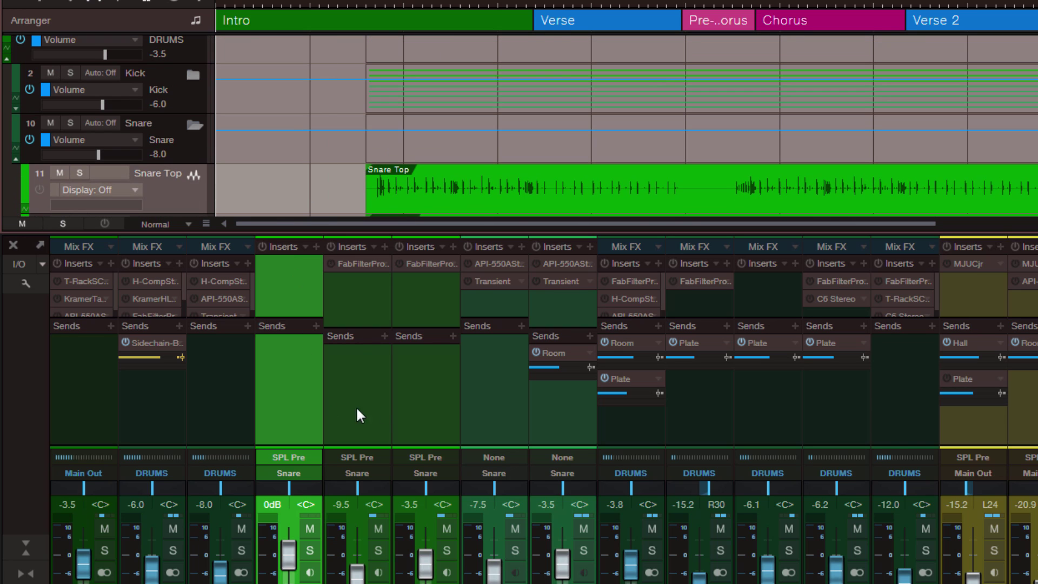
left_click(104, 223)
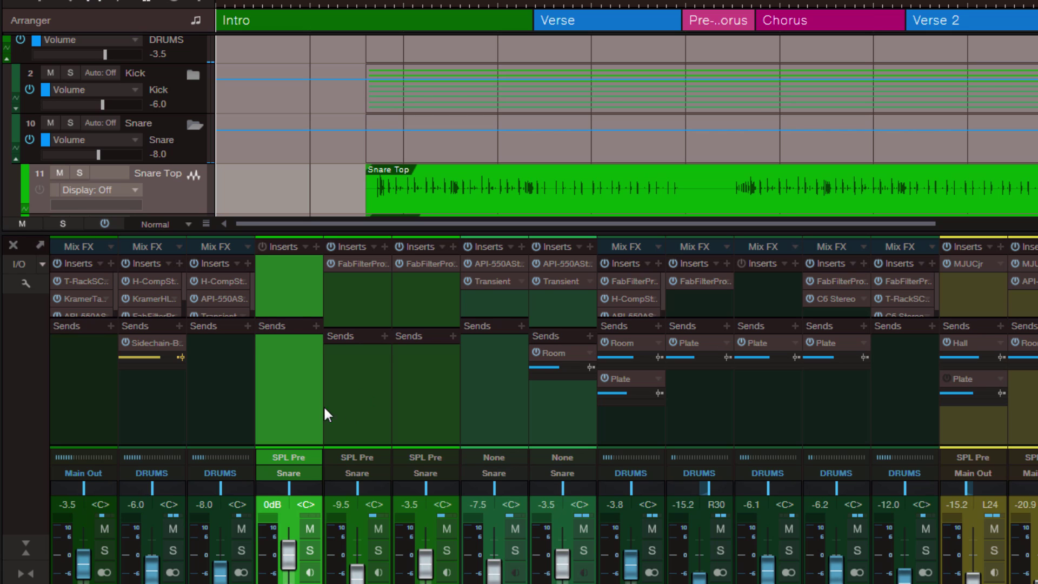
left_click(331, 246)
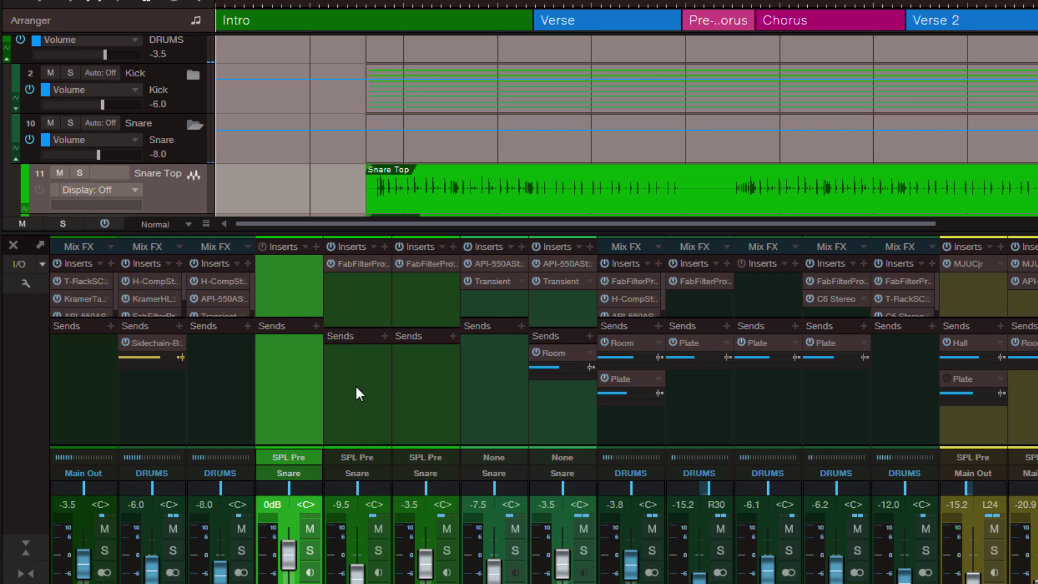